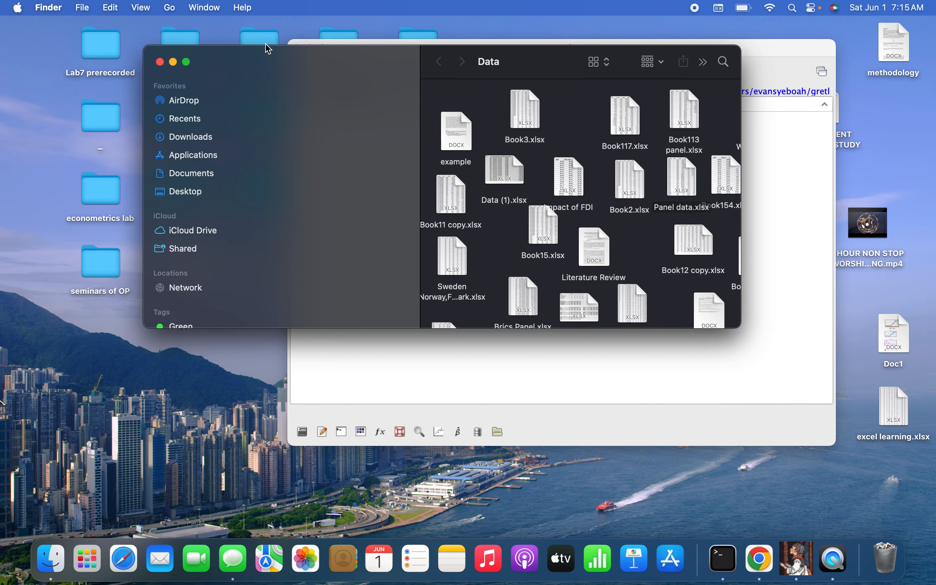
# Step: Import the first sheet of Book2.xlsx from the Data folder into gretl
pyautogui.moveTo(296, 61); pyautogui.dragTo(149, 8)
pyautogui.scroll(-6, 348, 183)
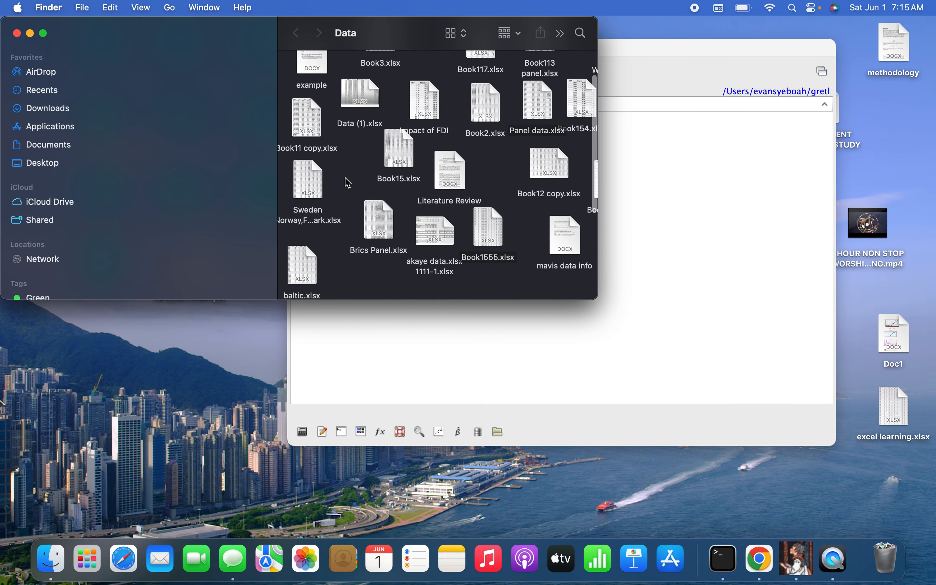
pyautogui.scroll(-1, 348, 182)
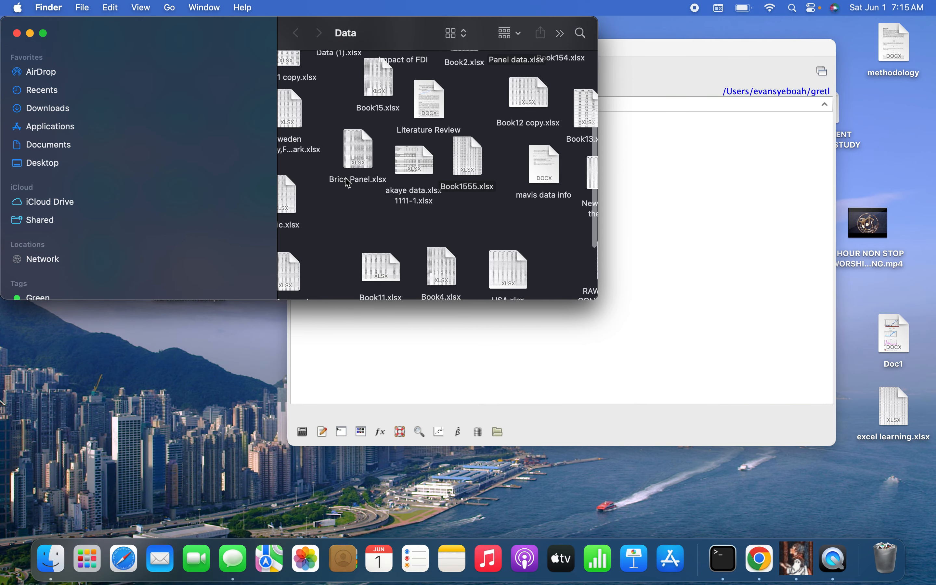
pyautogui.scroll(2, 348, 182)
pyautogui.hscroll(-1, 347, 182)
pyautogui.scroll(2, 348, 183)
pyautogui.hscroll(2, 348, 183)
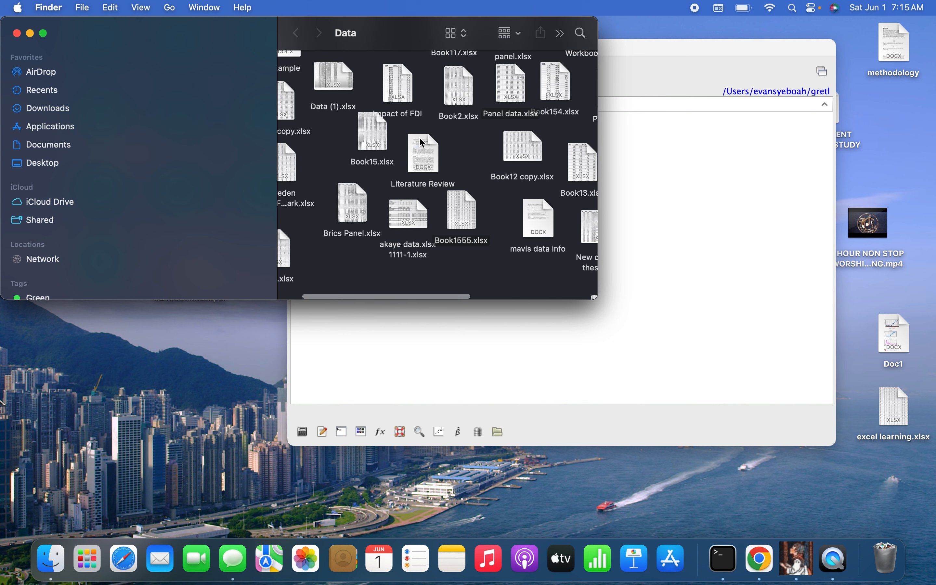
pyautogui.moveTo(453, 90); pyautogui.dragTo(666, 182)
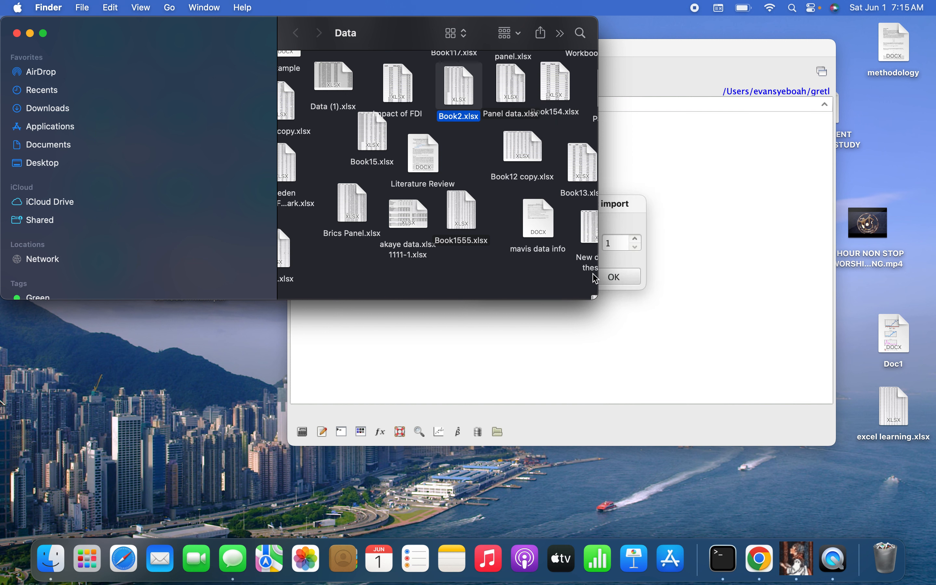
pyautogui.click(614, 276)
pyautogui.click(617, 276)
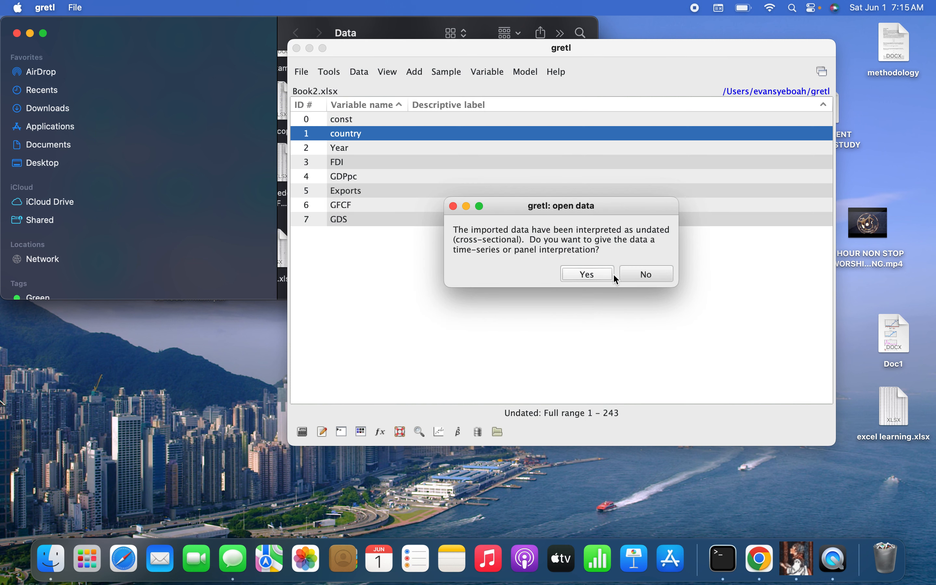
# Step: Give the imported data a panel structure using index variables country and Year, with an annual time dimension starting in 1995
pyautogui.click(588, 276)
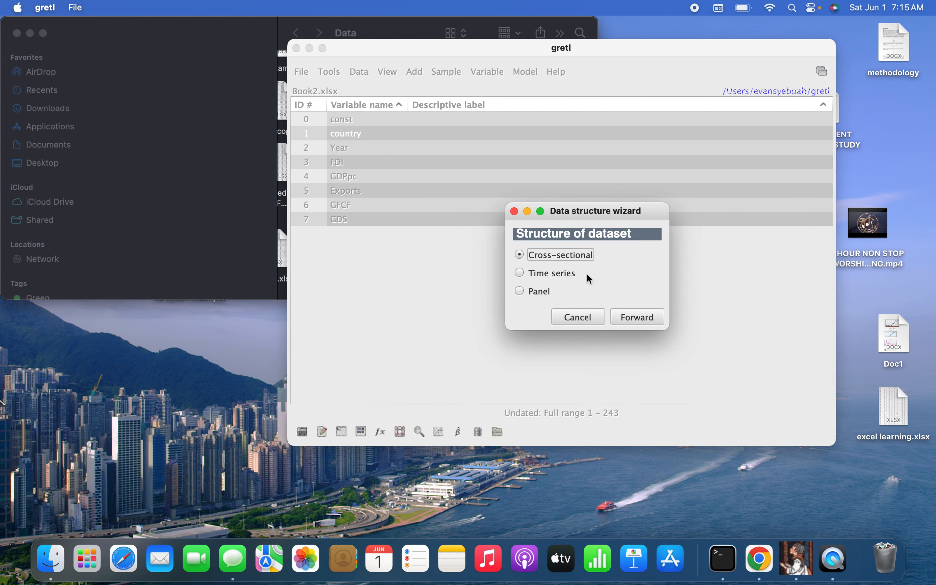
pyautogui.click(522, 290)
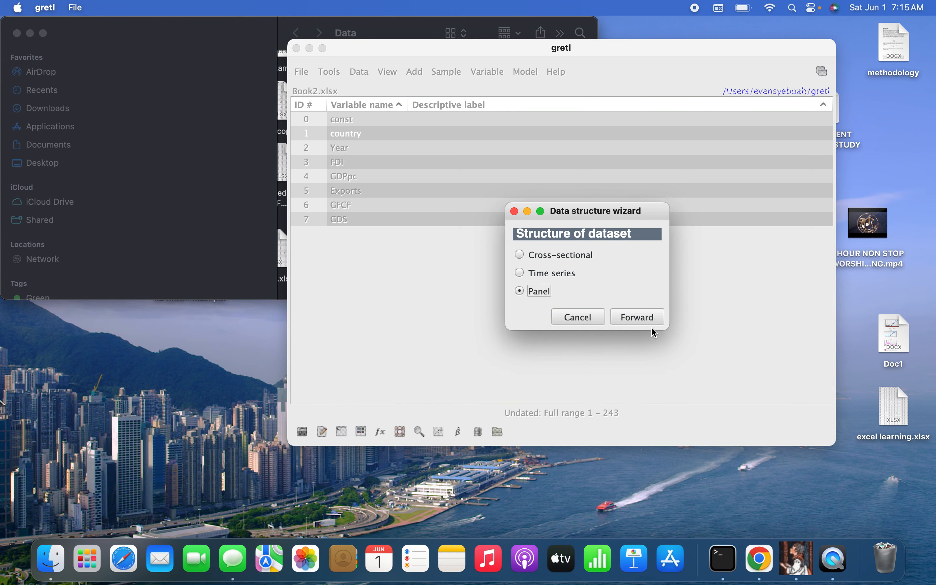
pyautogui.click(642, 316)
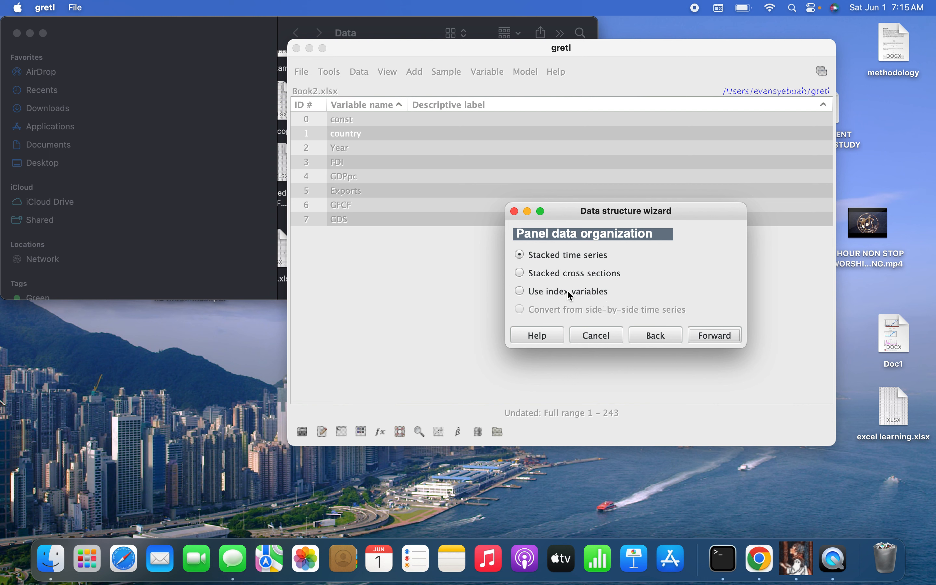
pyautogui.click(521, 291)
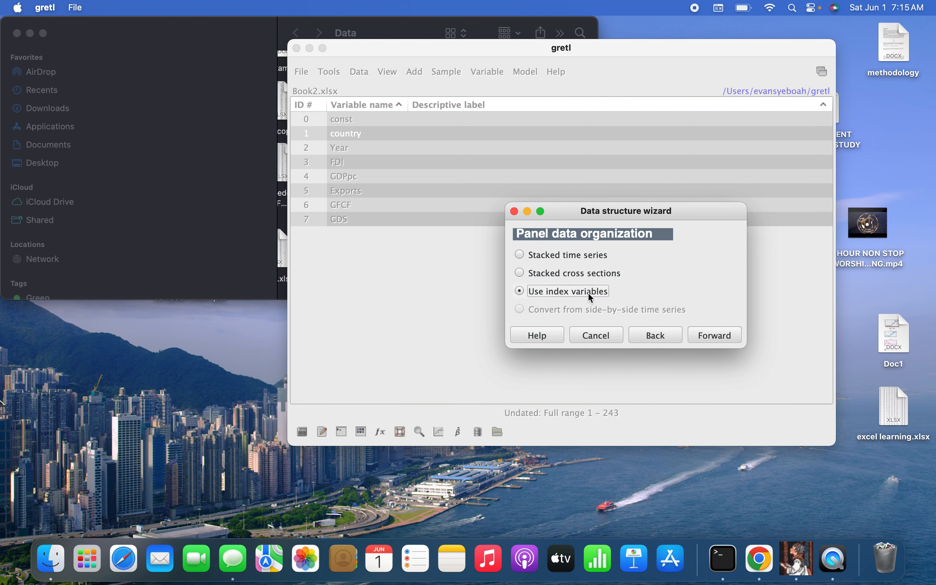
pyautogui.click(733, 341)
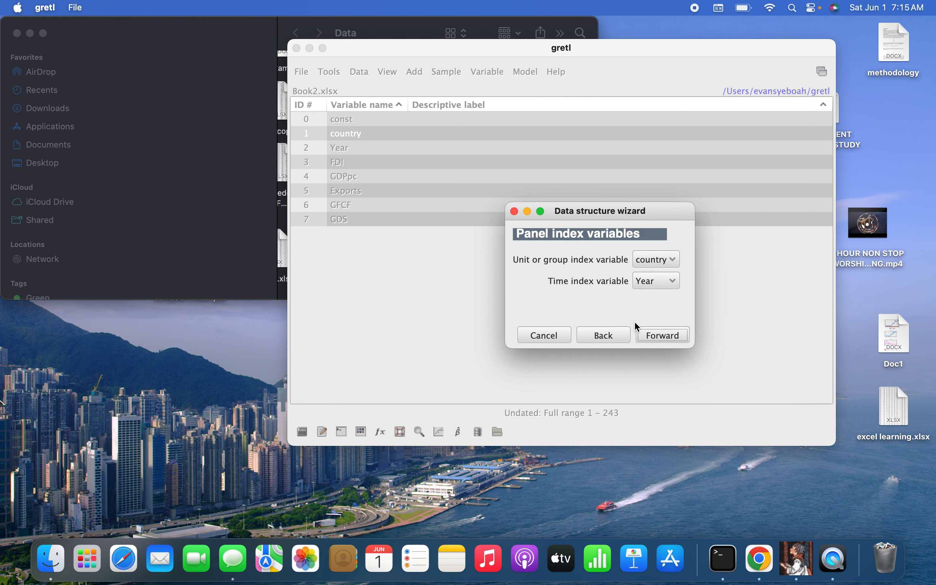
pyautogui.click(664, 335)
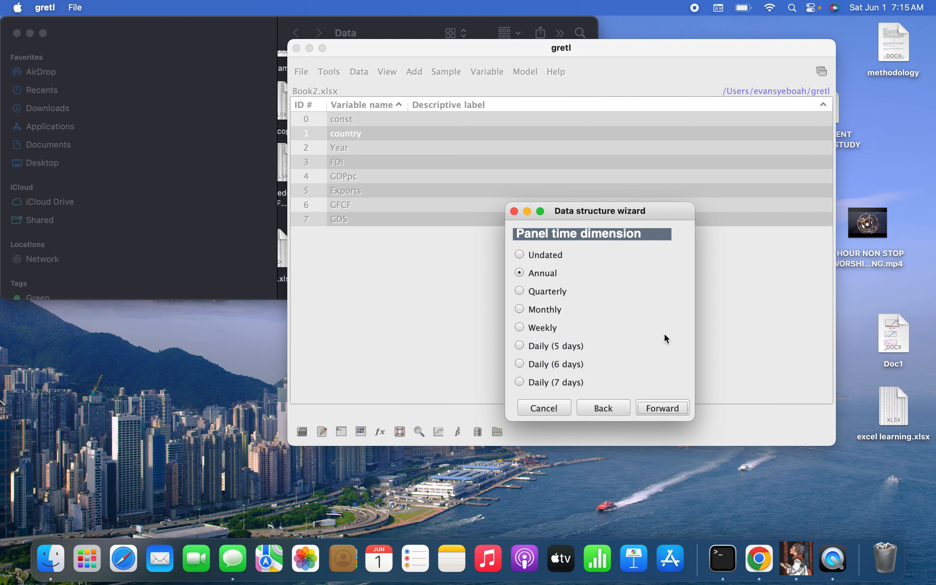
pyautogui.click(667, 409)
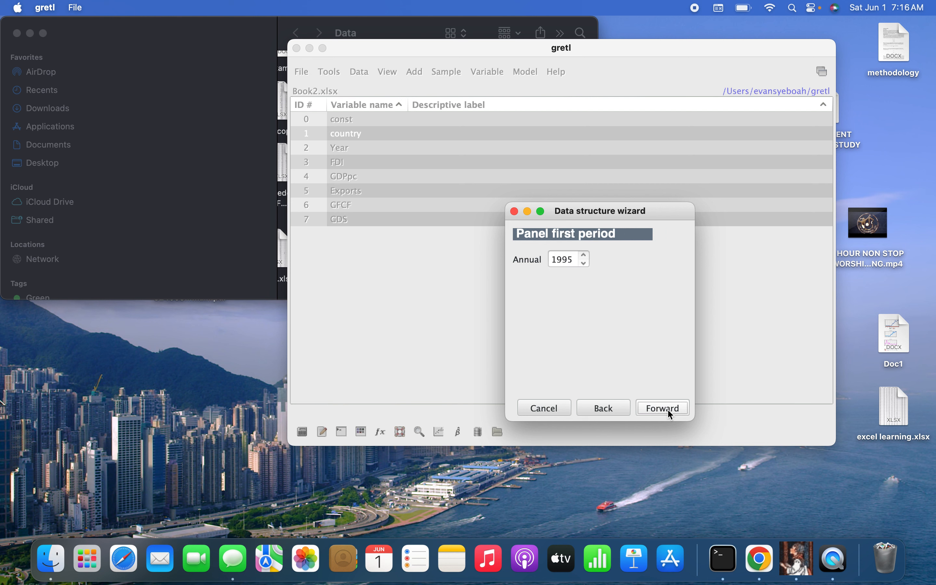
pyautogui.click(669, 410)
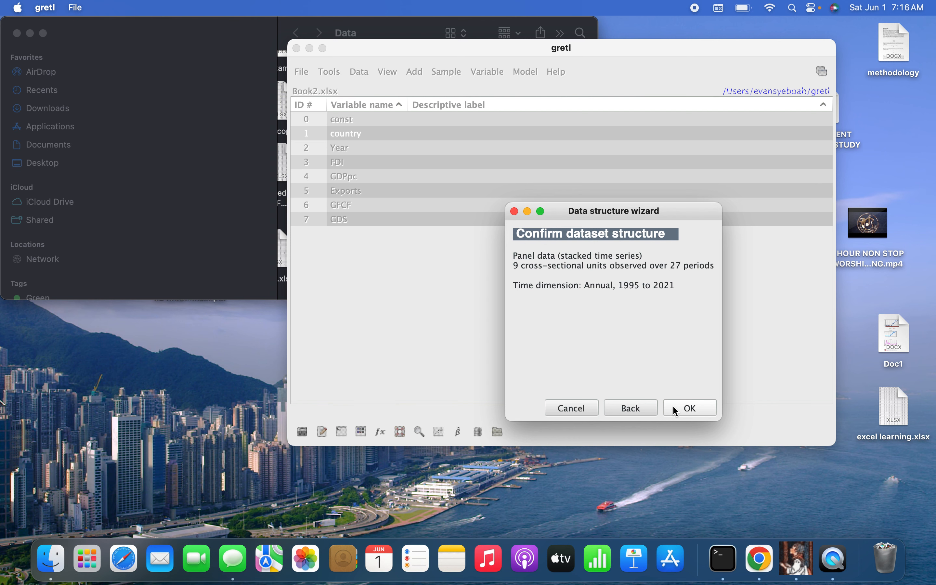
pyautogui.click(688, 409)
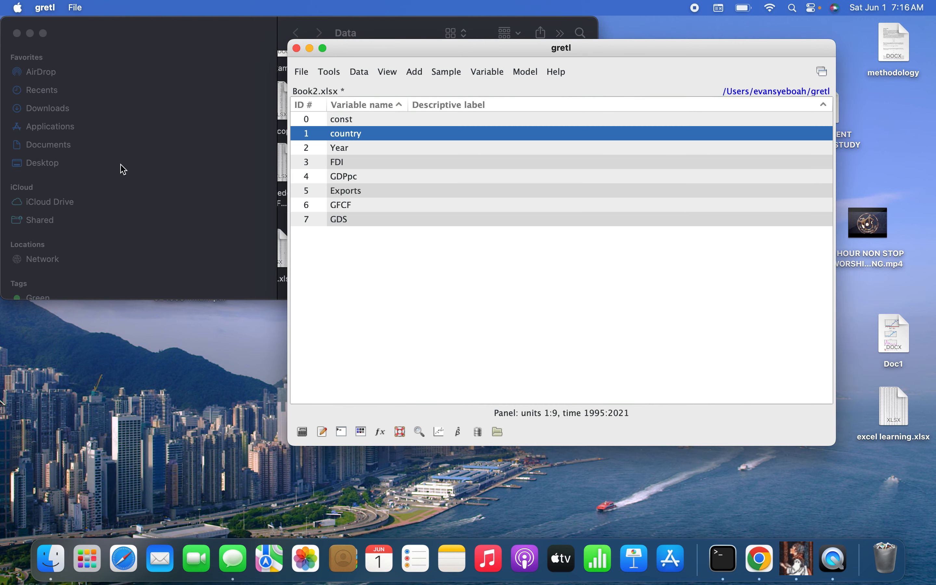
# Step: Close the Data folder and create a panel plot of FDI as a single graph with groups 1 to 9 overlaid
pyautogui.click(17, 33)
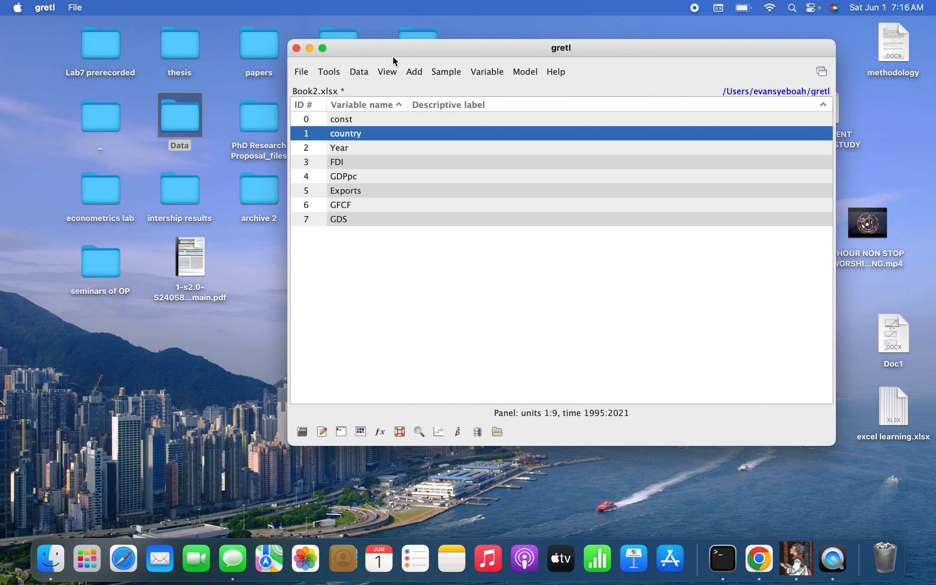
pyautogui.moveTo(412, 50); pyautogui.dragTo(311, 48)
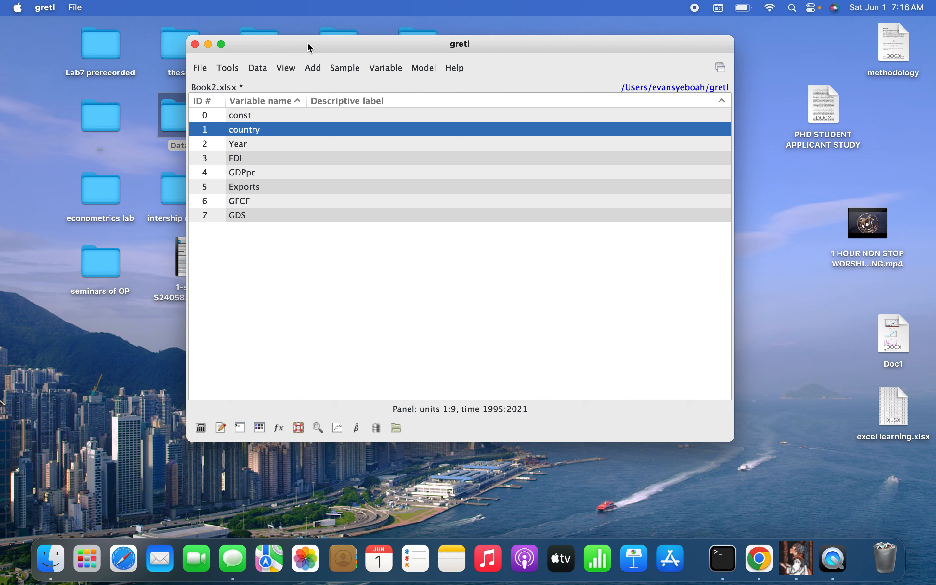
pyautogui.click(236, 160)
pyautogui.rightClick(236, 159)
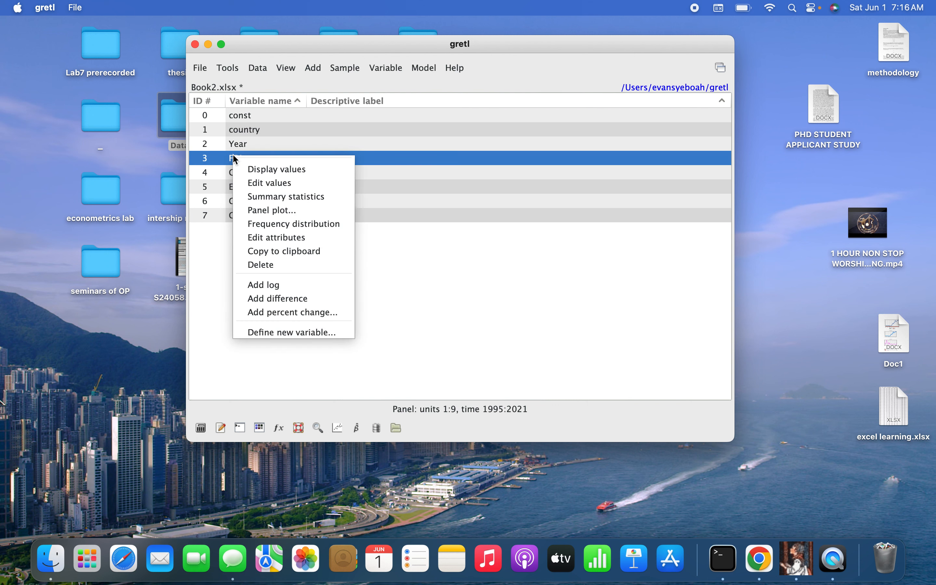
pyautogui.click(276, 212)
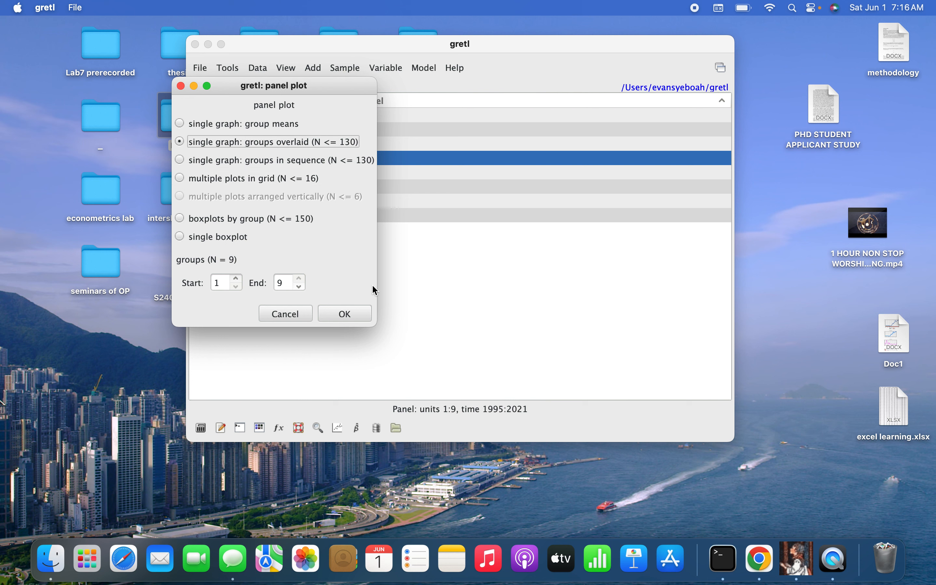
pyautogui.click(352, 314)
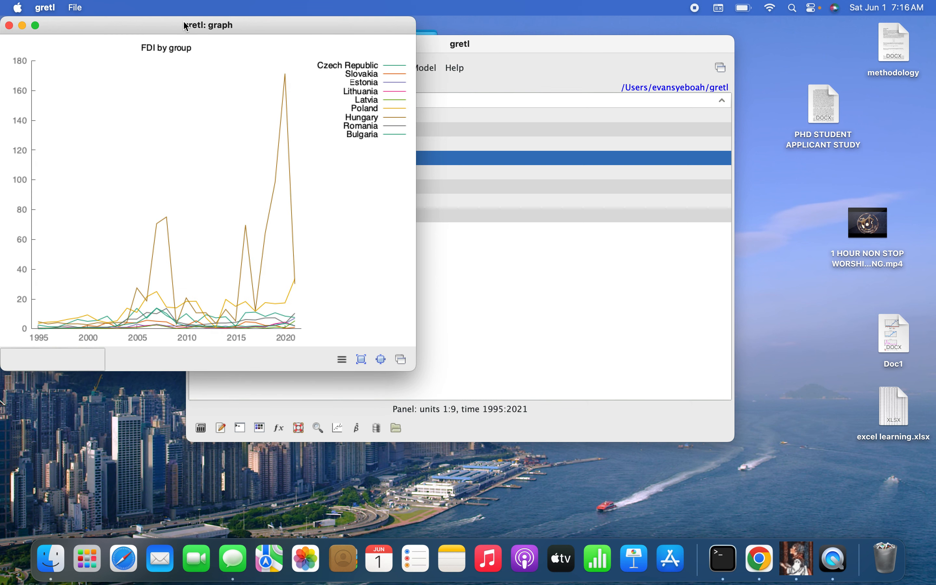
pyautogui.moveTo(185, 26); pyautogui.dragTo(349, 38)
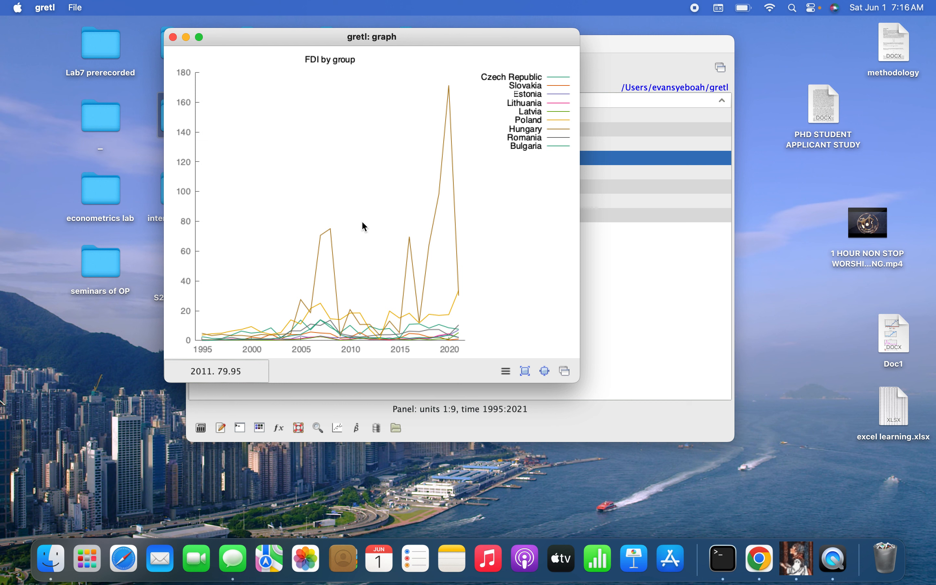
# Step: Edit the FDI by group graph to show a full border, and close it after viewing
pyautogui.rightClick(359, 167)
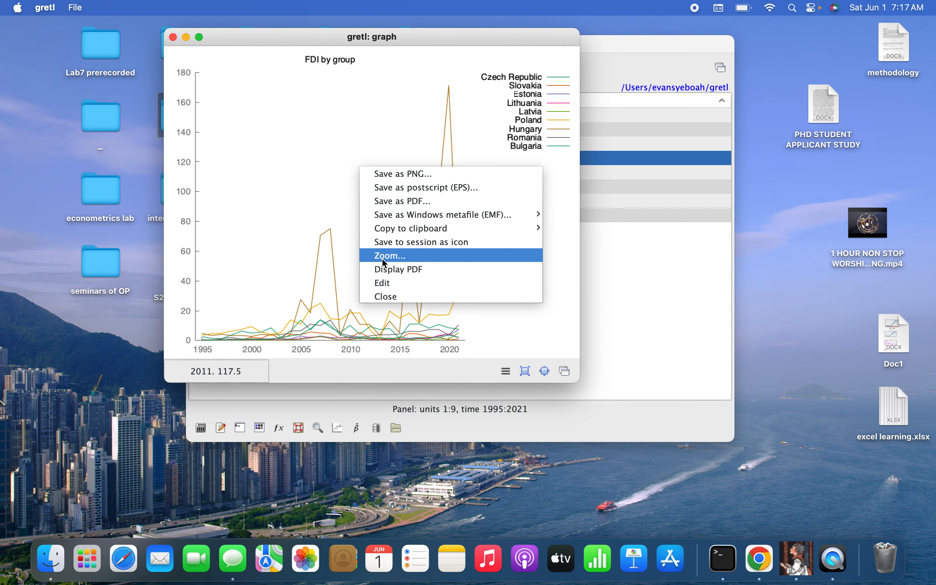
pyautogui.click(388, 286)
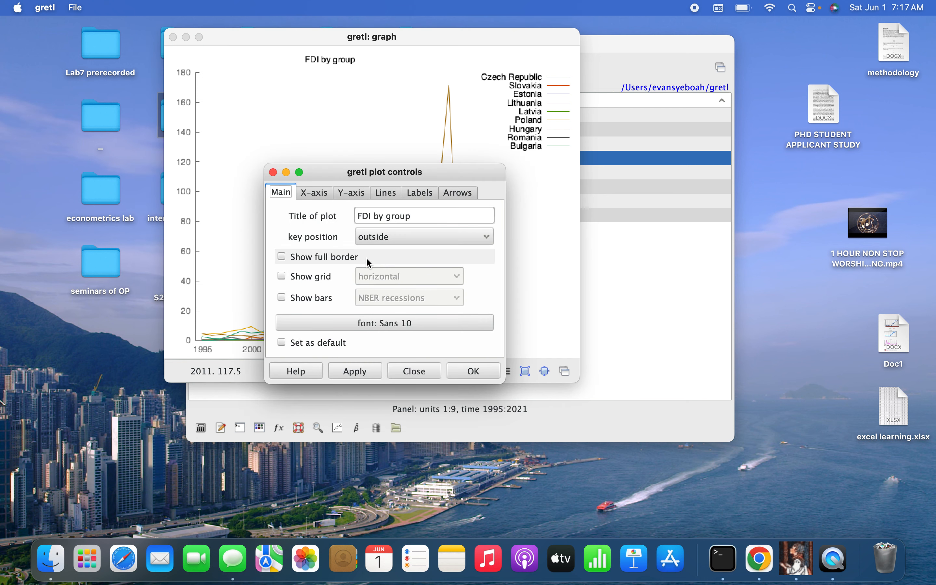
pyautogui.click(284, 258)
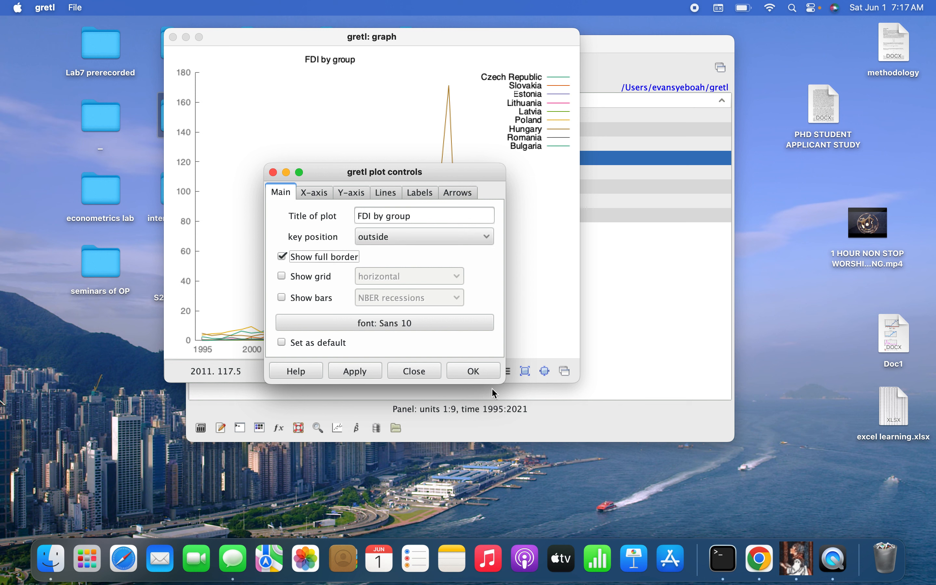
pyautogui.click(480, 372)
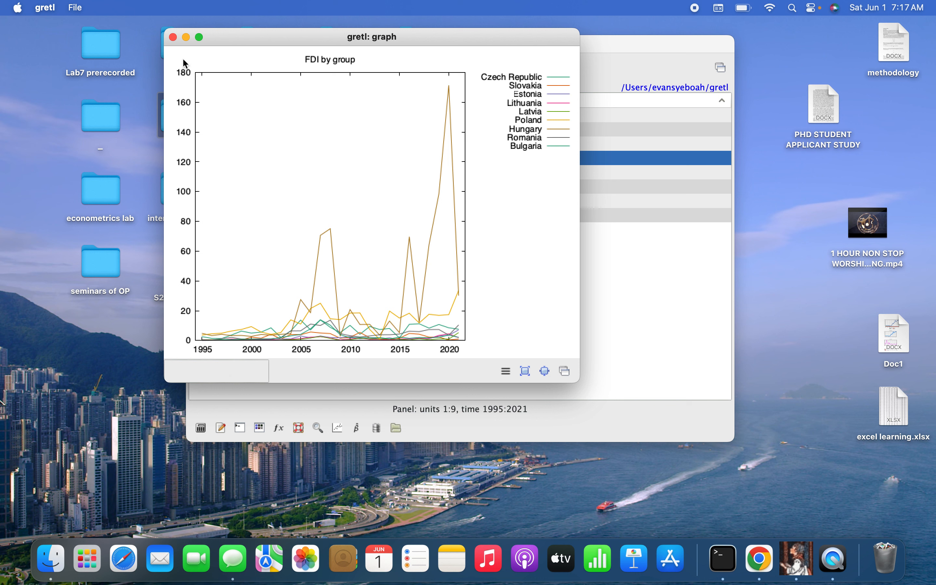
pyautogui.click(173, 37)
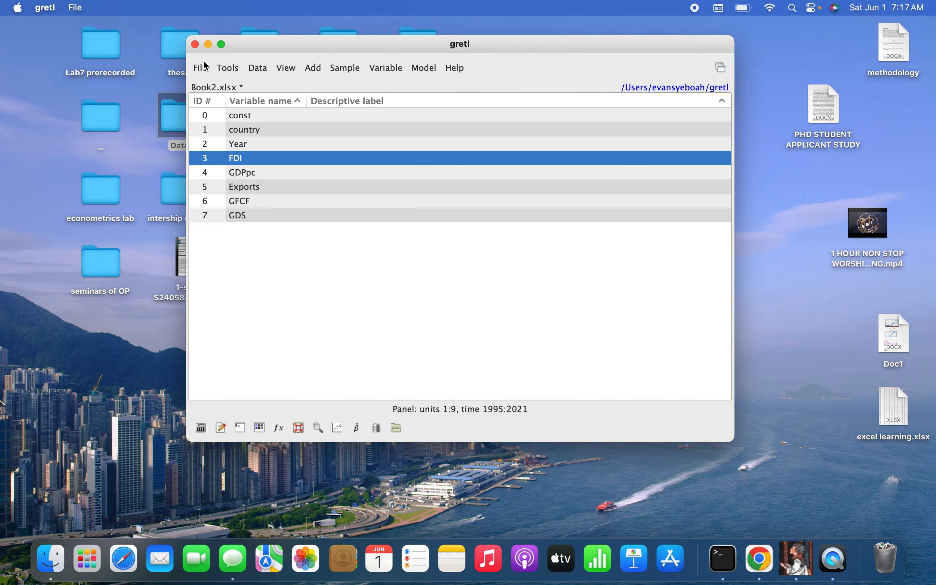
# Step: Create a panel plot of GDPpc as a single graph of group means, view it and close it
pyautogui.click(241, 176)
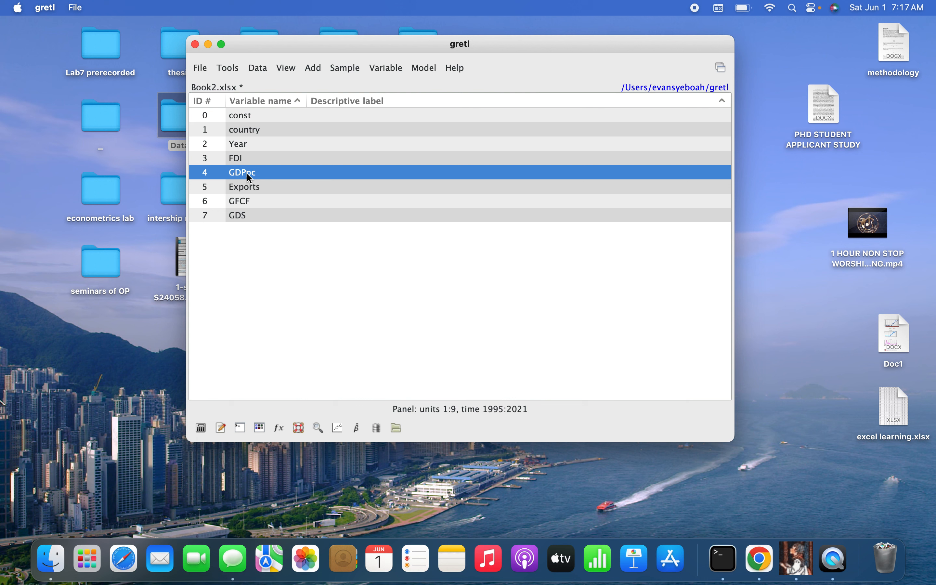
pyautogui.rightClick(248, 174)
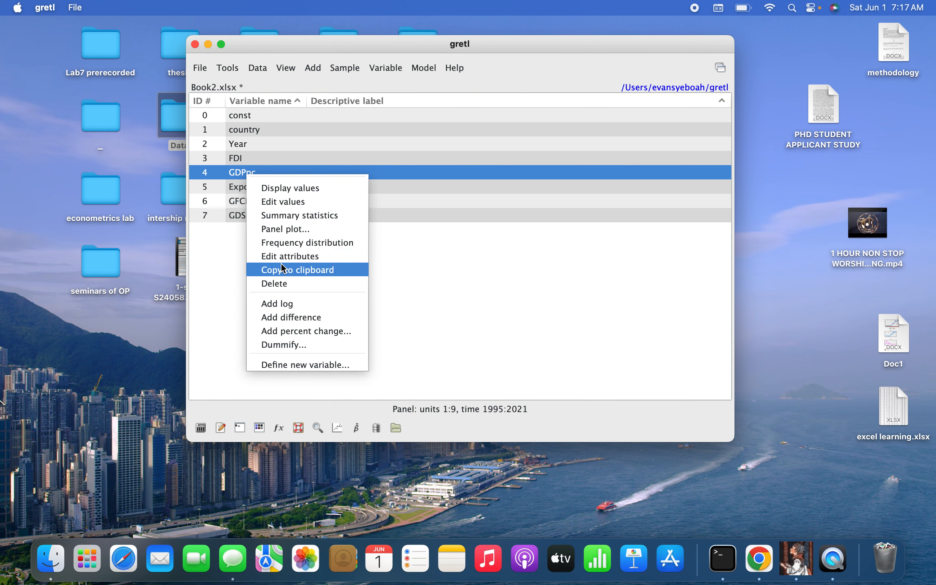
pyautogui.click(299, 230)
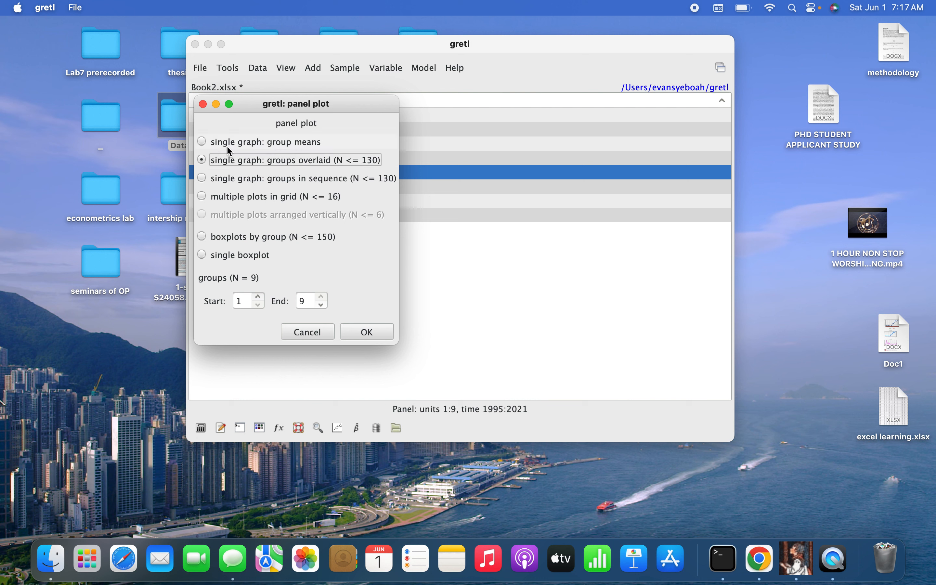
pyautogui.click(201, 142)
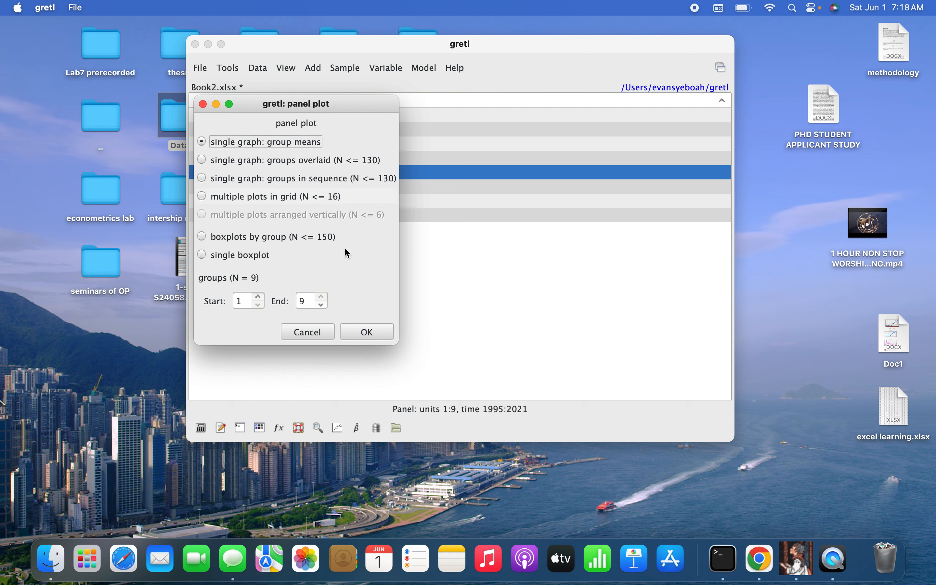
pyautogui.click(383, 336)
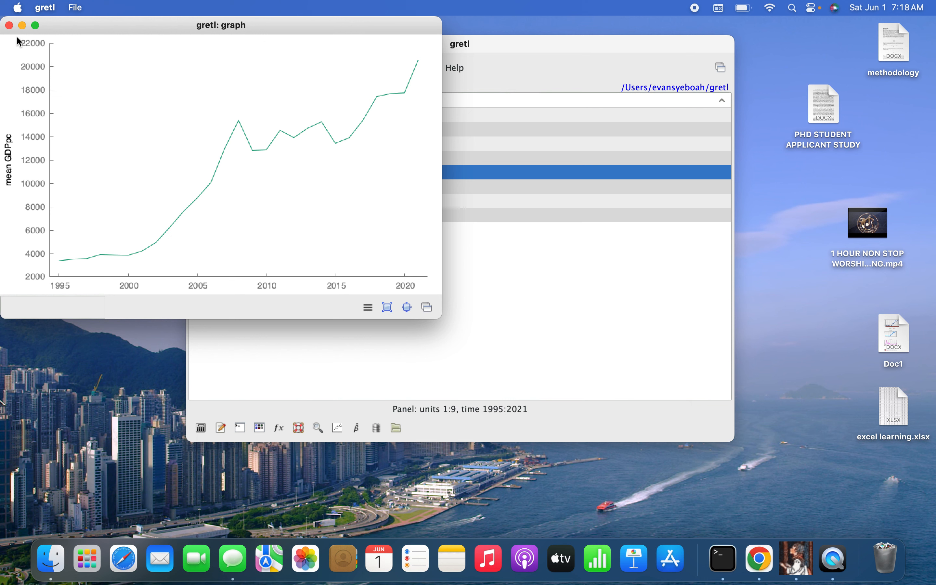
pyautogui.click(10, 27)
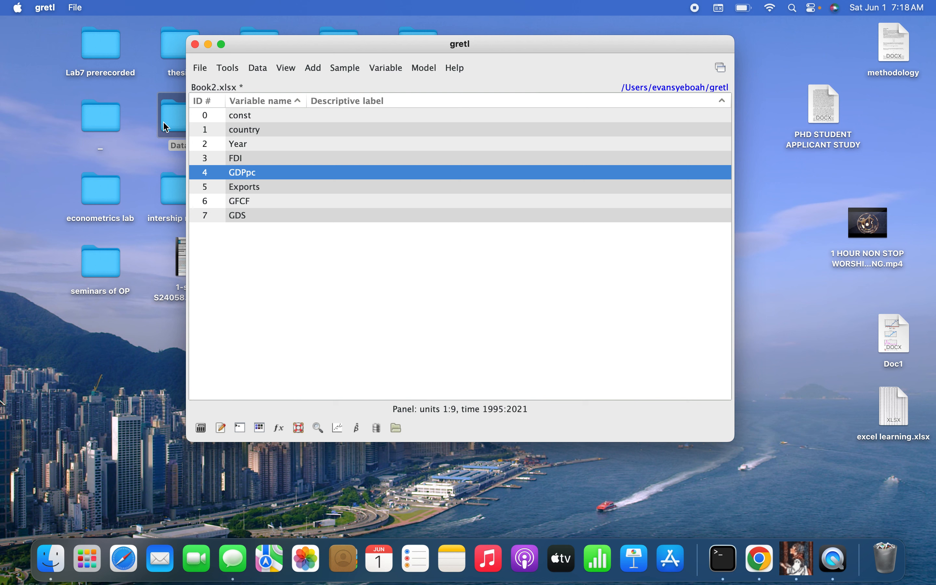
# Step: Create a panel plot of GDPpc as a single graph with groups 1 to 9 overlaid
pyautogui.rightClick(262, 172)
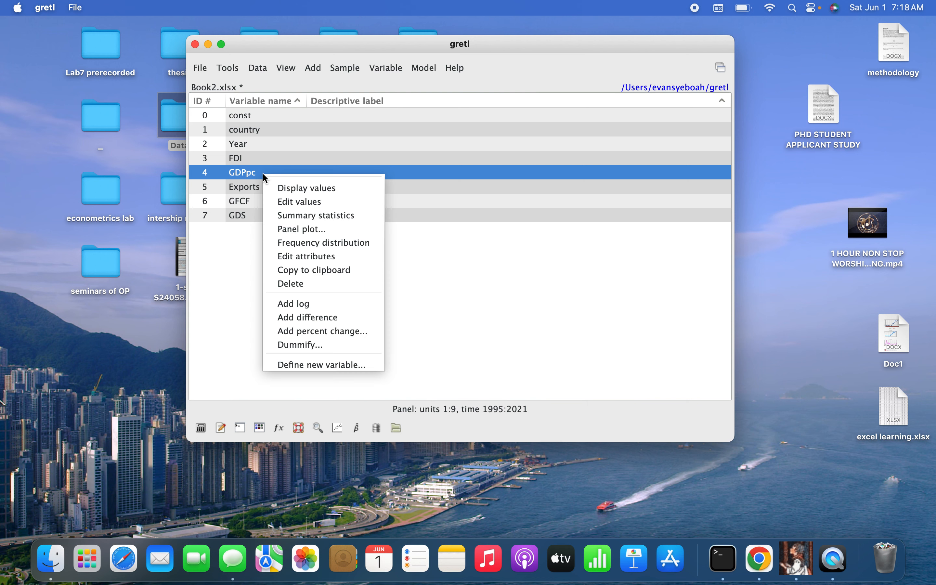
pyautogui.click(293, 228)
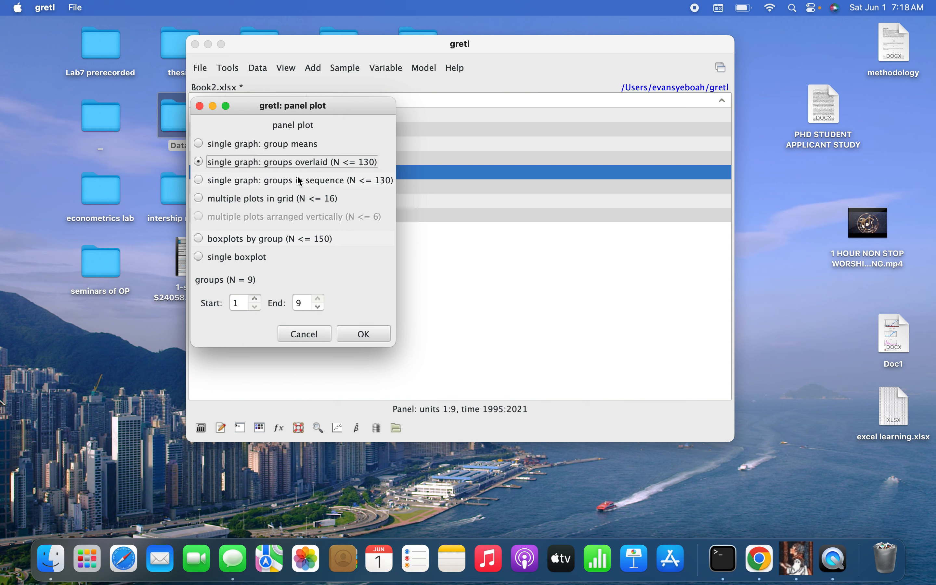
pyautogui.click(378, 328)
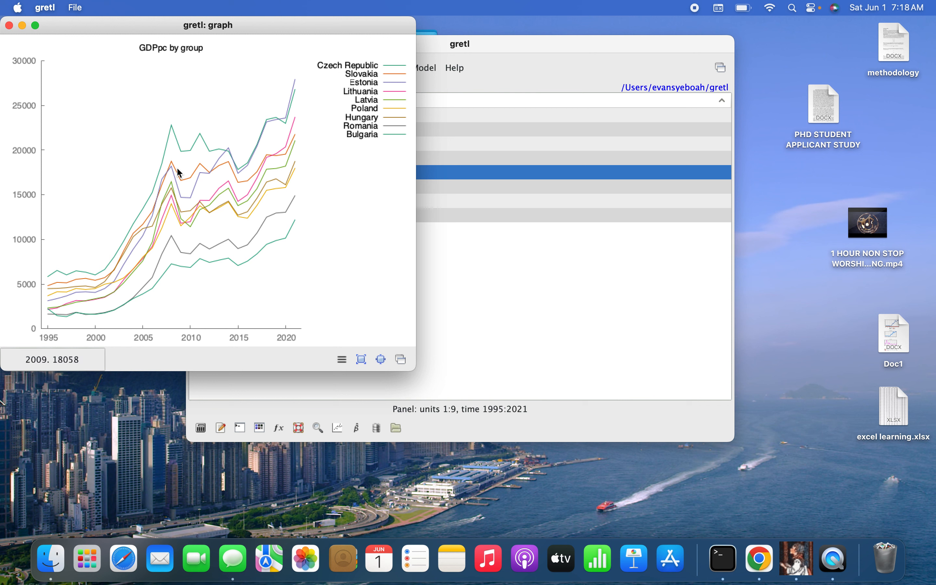
# Step: Edit the GDPpc by group graph to show a full border, and close it after viewing
pyautogui.rightClick(225, 134)
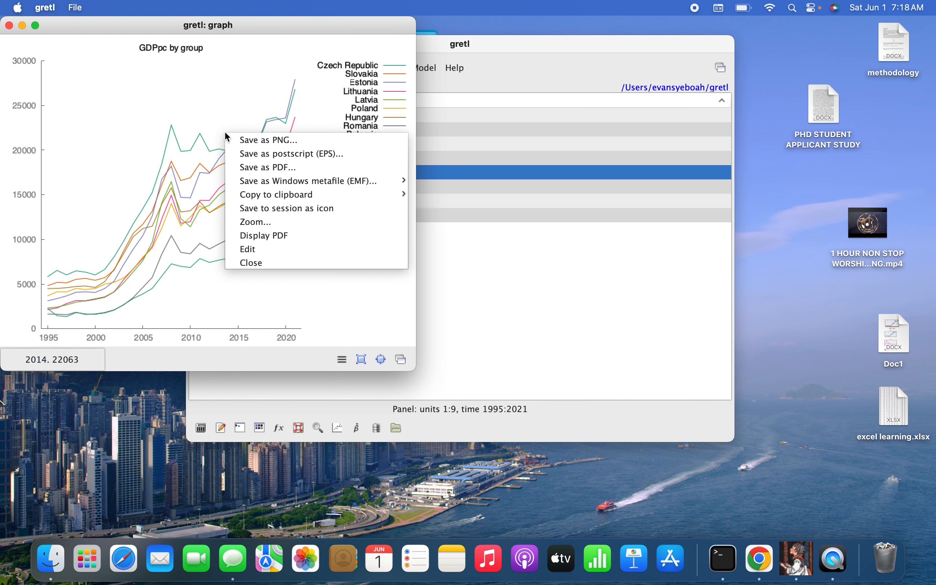
pyautogui.click(248, 248)
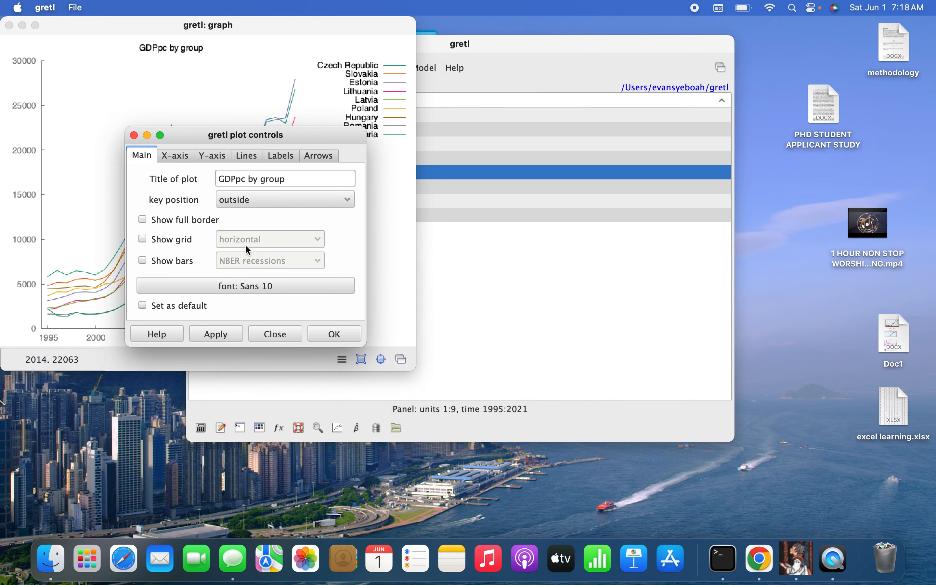
pyautogui.click(143, 219)
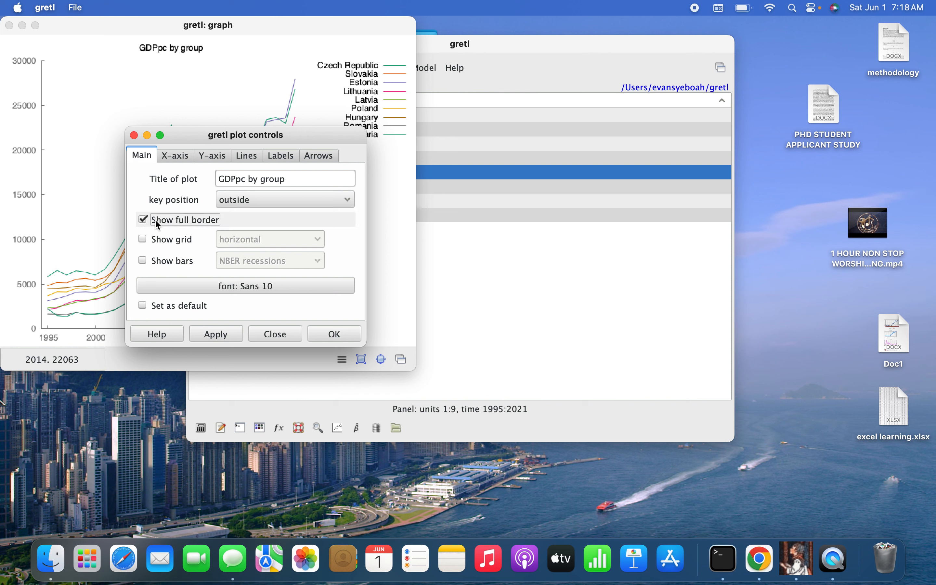
pyautogui.click(209, 156)
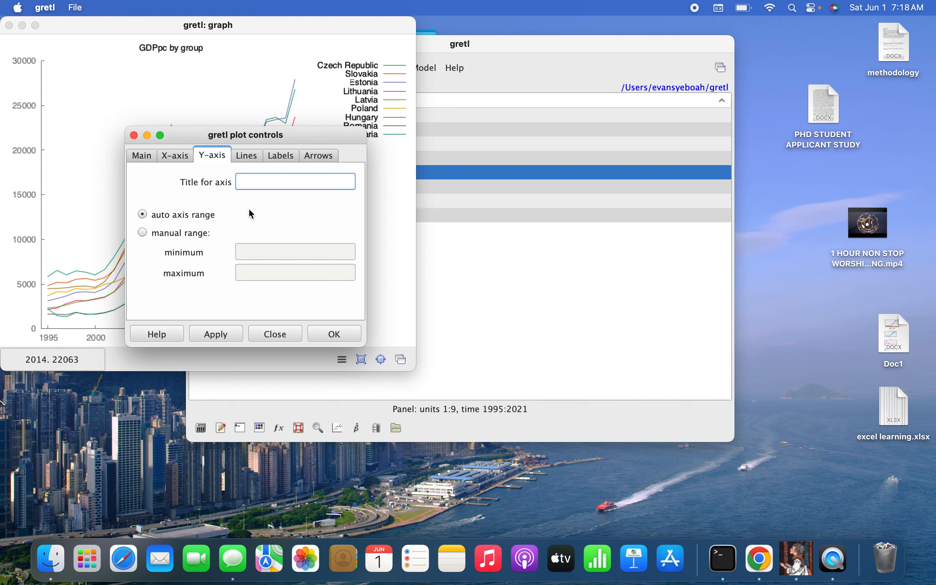
pyautogui.click(181, 159)
pyautogui.click(249, 154)
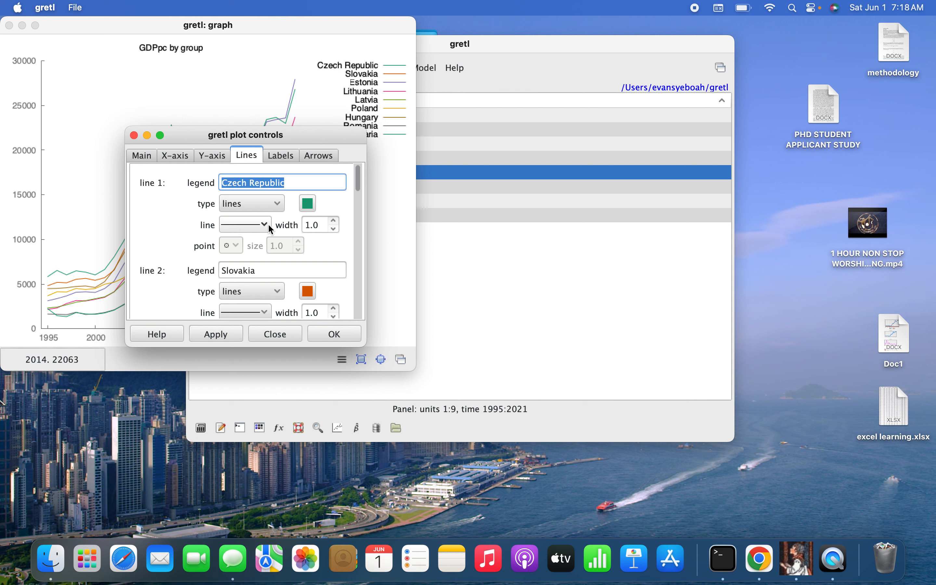
pyautogui.click(281, 204)
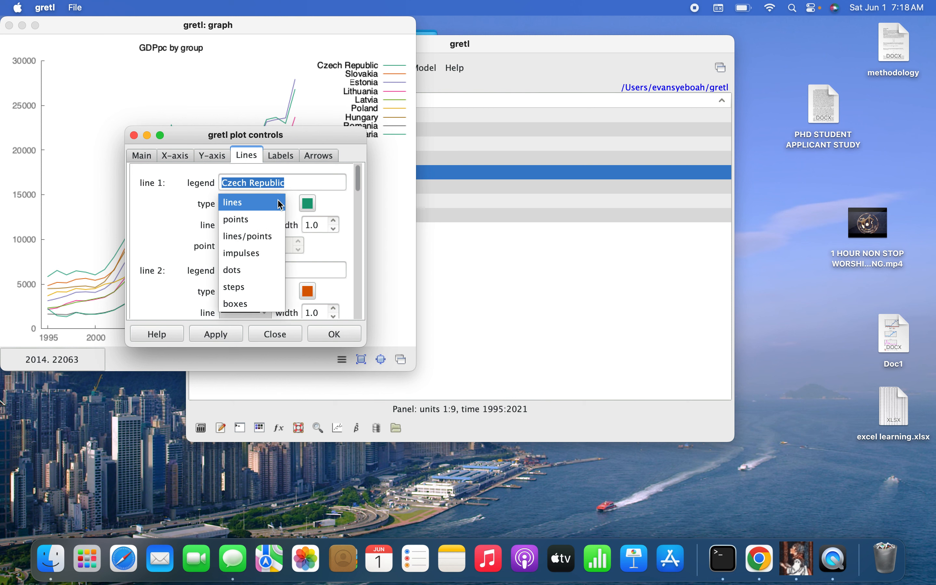
pyautogui.click(280, 204)
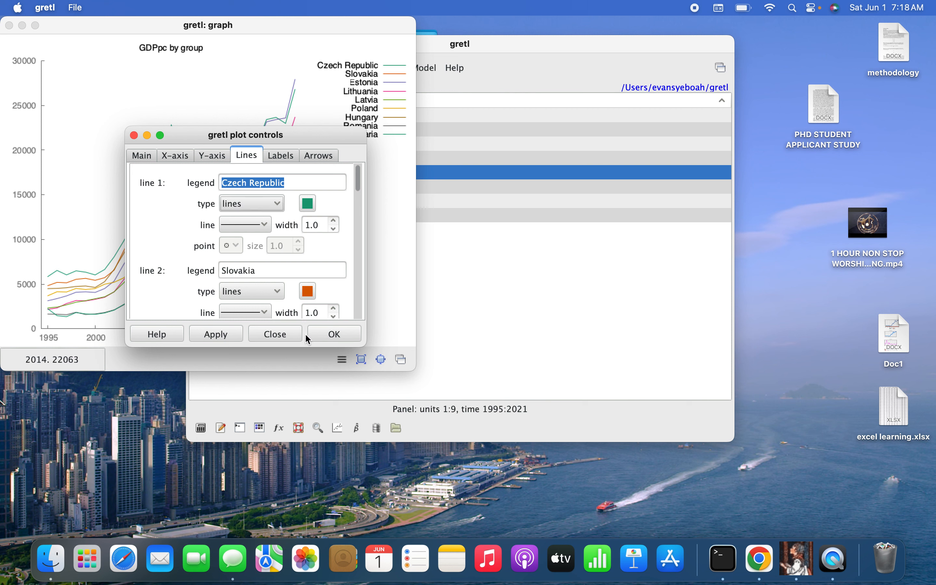
pyautogui.click(141, 156)
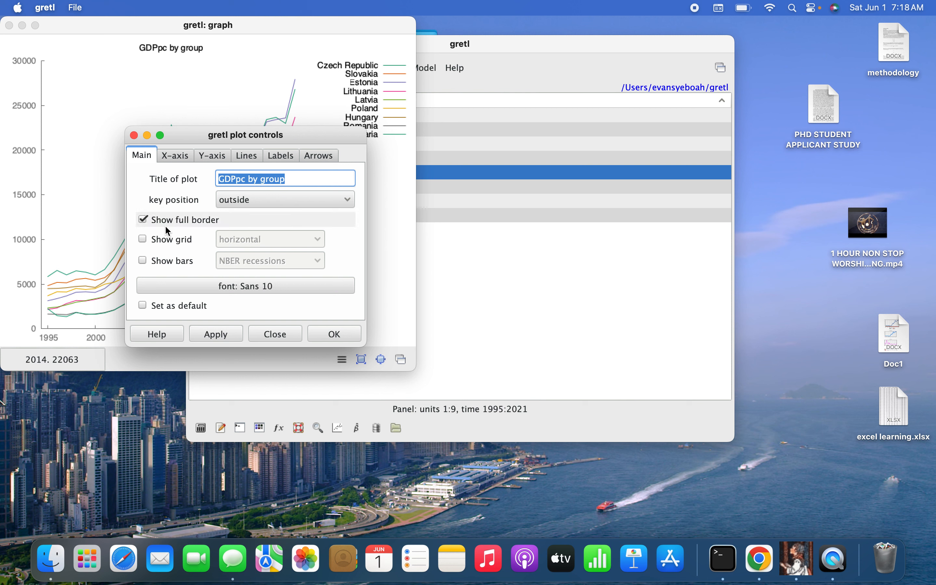
pyautogui.click(345, 336)
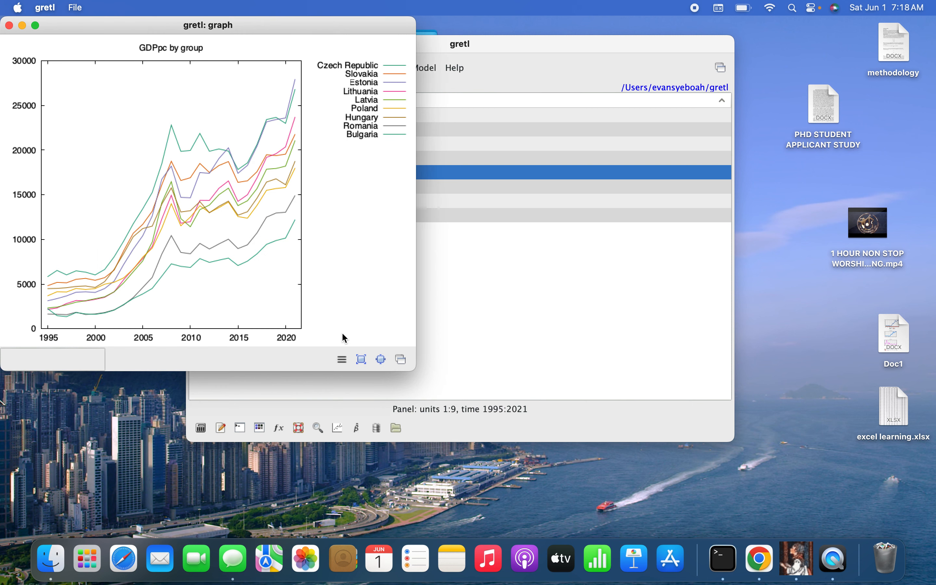
pyautogui.moveTo(200, 28); pyautogui.dragTo(339, 36)
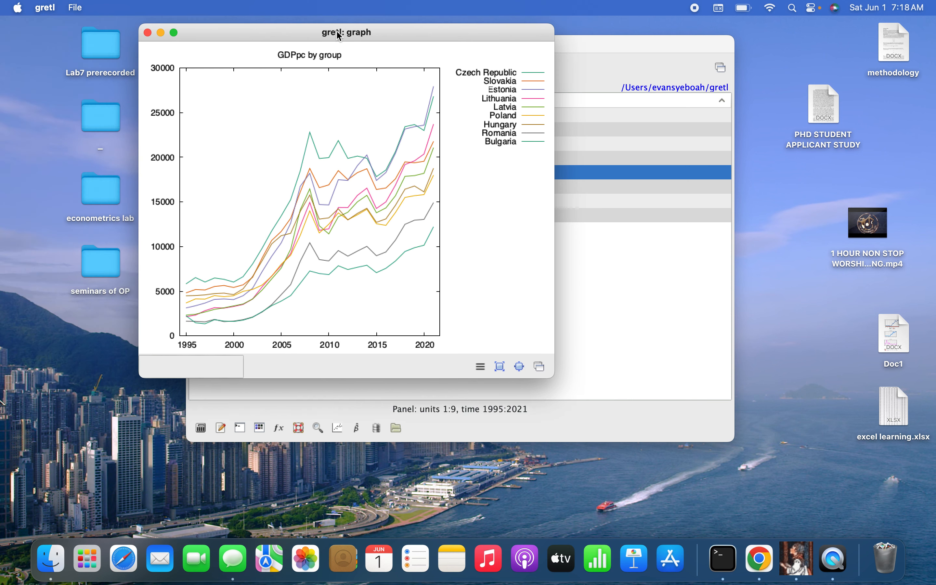
pyautogui.click(149, 33)
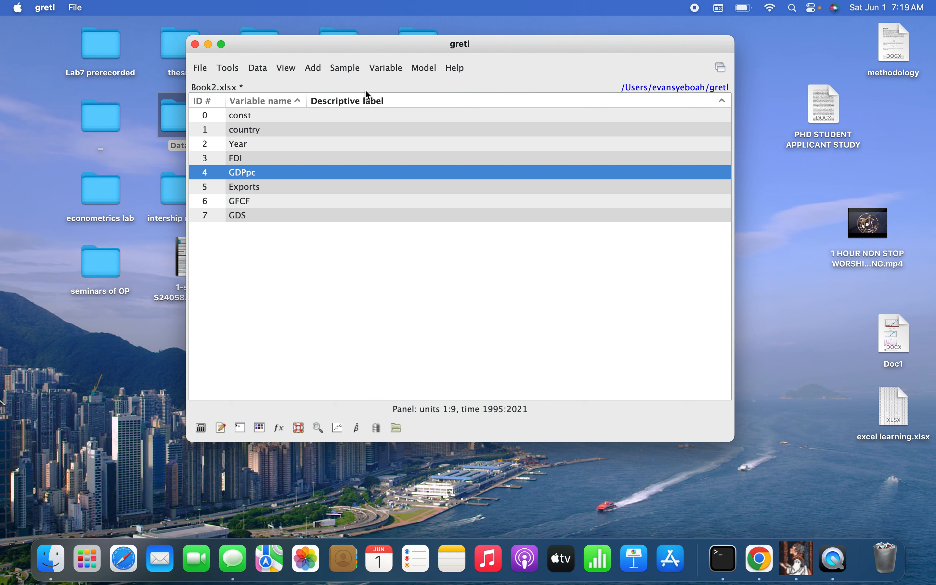
pyautogui.click(385, 66)
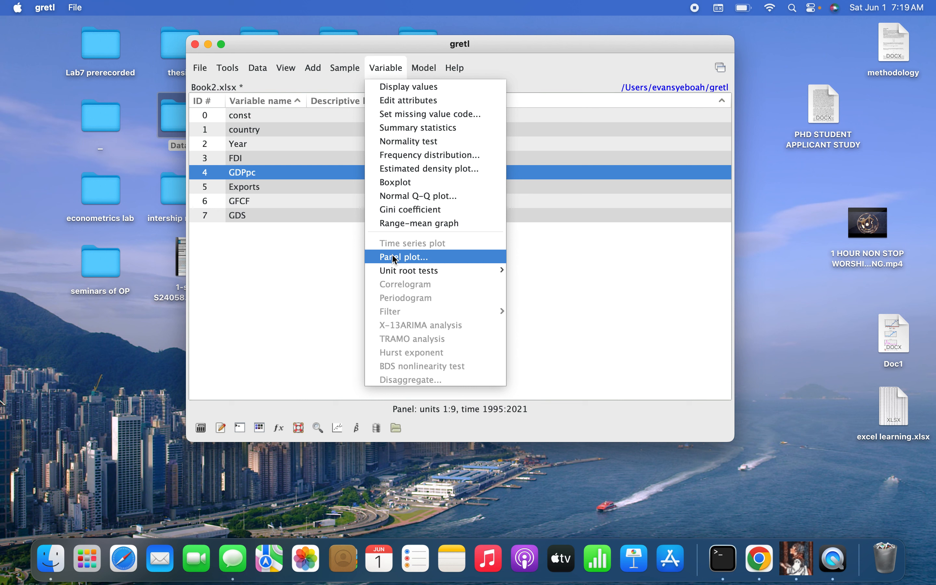
pyautogui.click(287, 228)
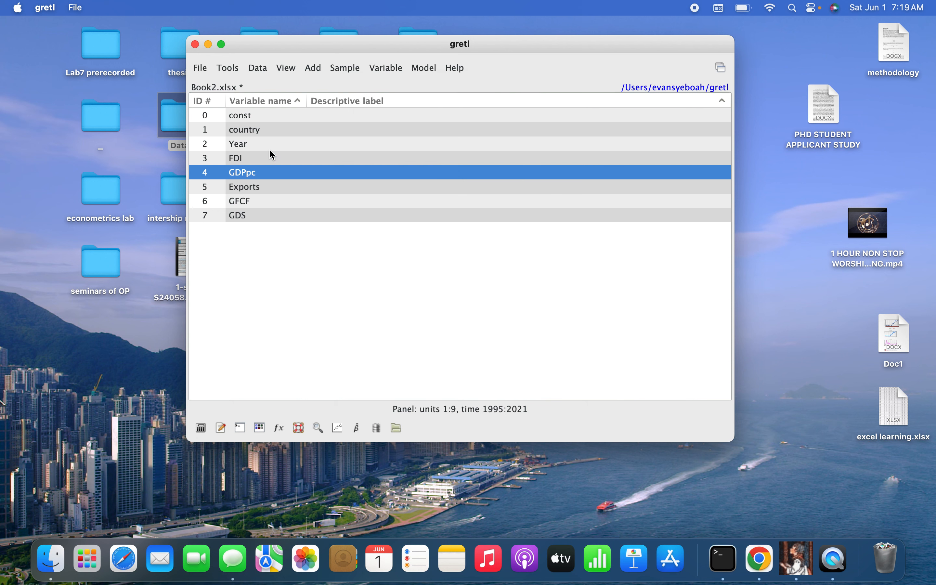
# Step: Open the panel cointegration tests with GDPpc as the dependent variable and check which regressors are available
pyautogui.click(419, 71)
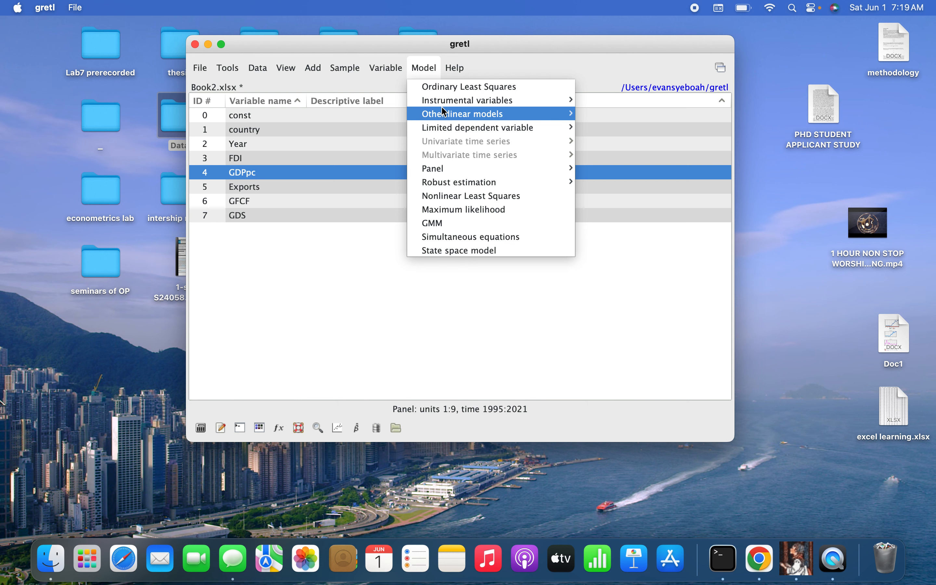
pyautogui.moveTo(454, 170)
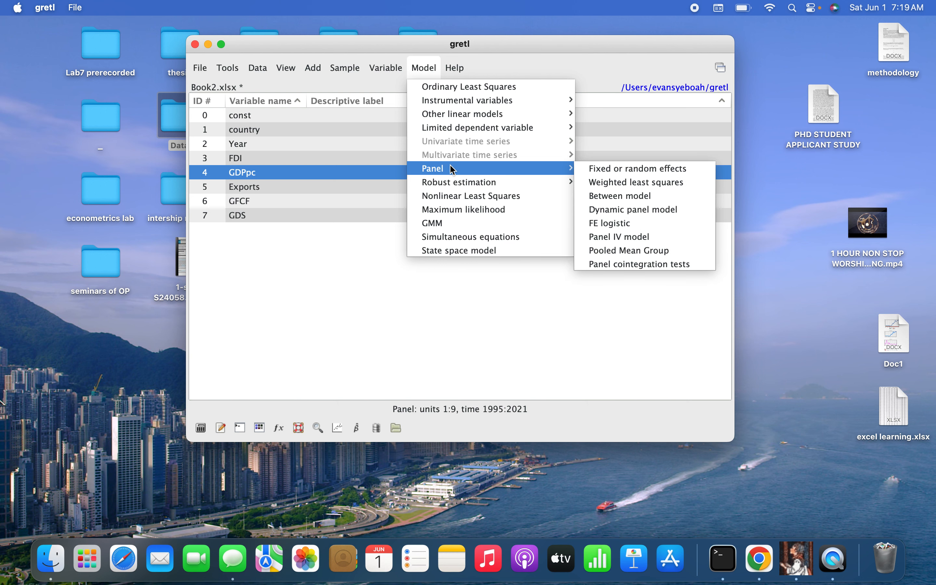
pyautogui.click(628, 264)
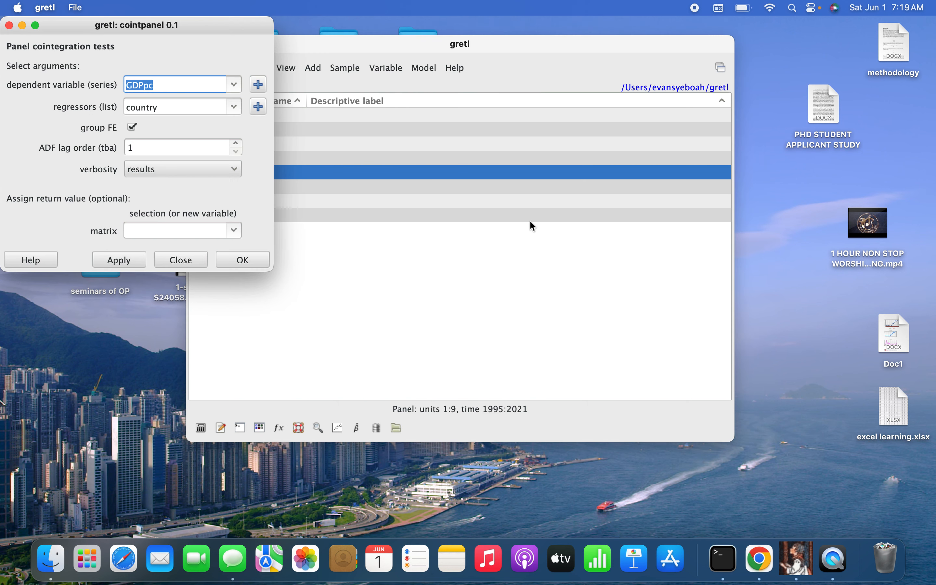
pyautogui.moveTo(205, 29); pyautogui.dragTo(363, 32)
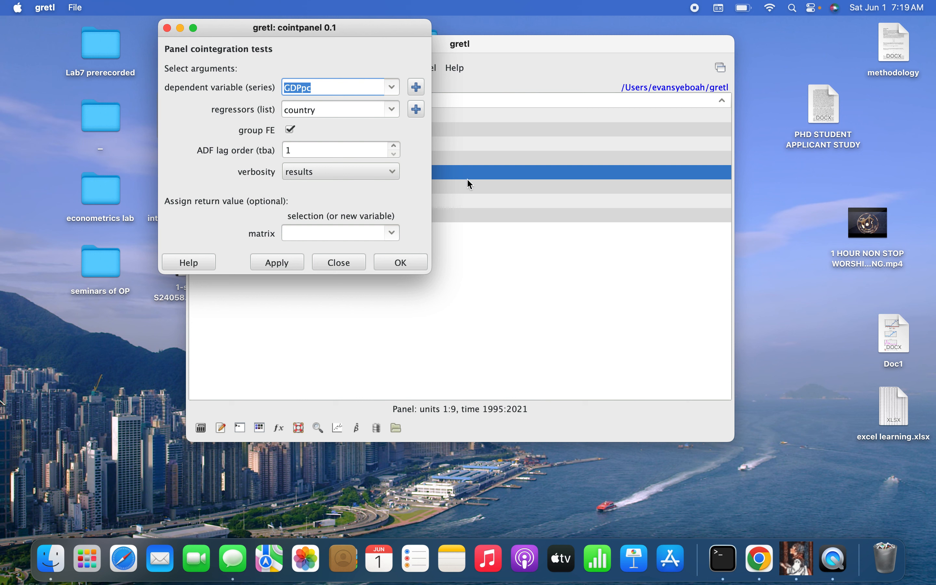
pyautogui.click(392, 110)
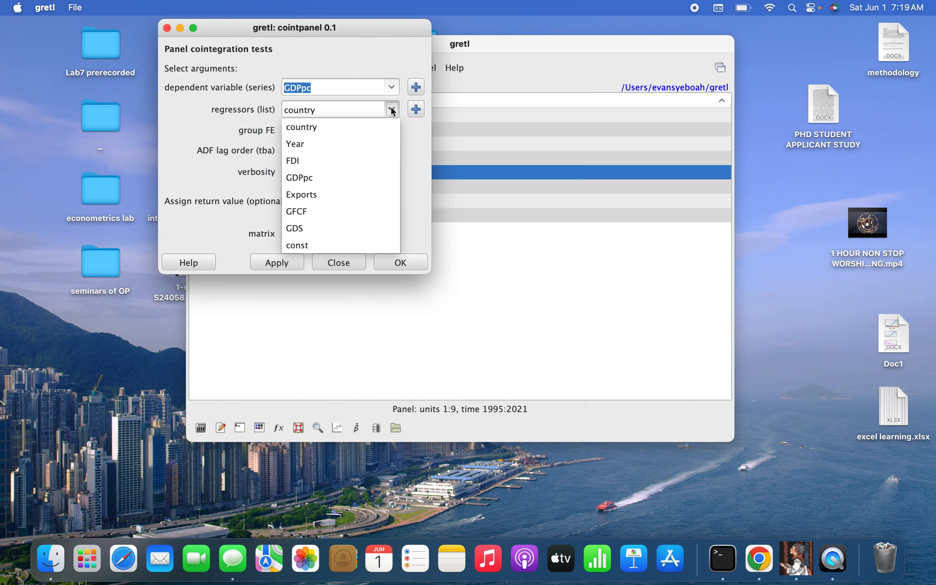
pyautogui.click(393, 111)
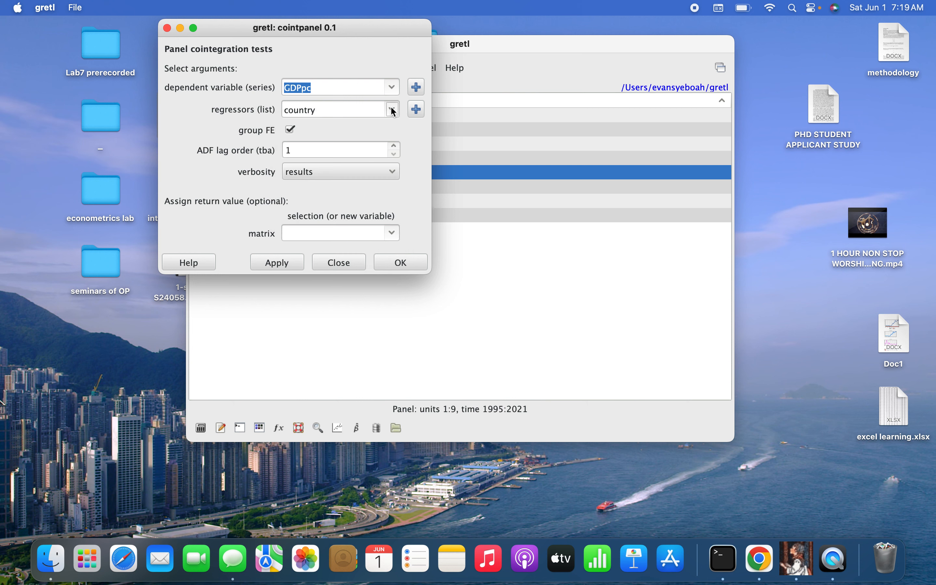
# Step: Define a regressor list named X containing Exports, FDI, GFCF and GDS for the cointegration test
pyautogui.click(416, 112)
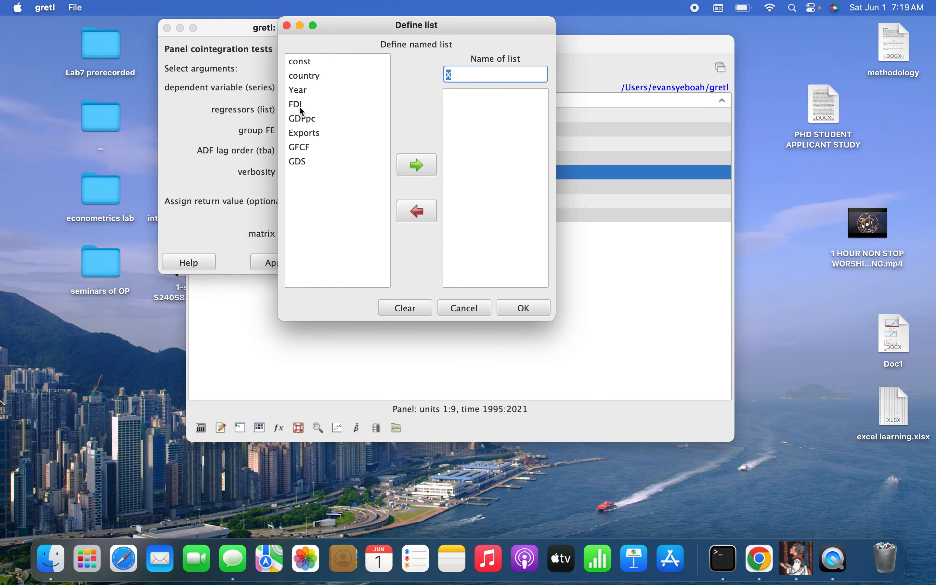
pyautogui.click(303, 133)
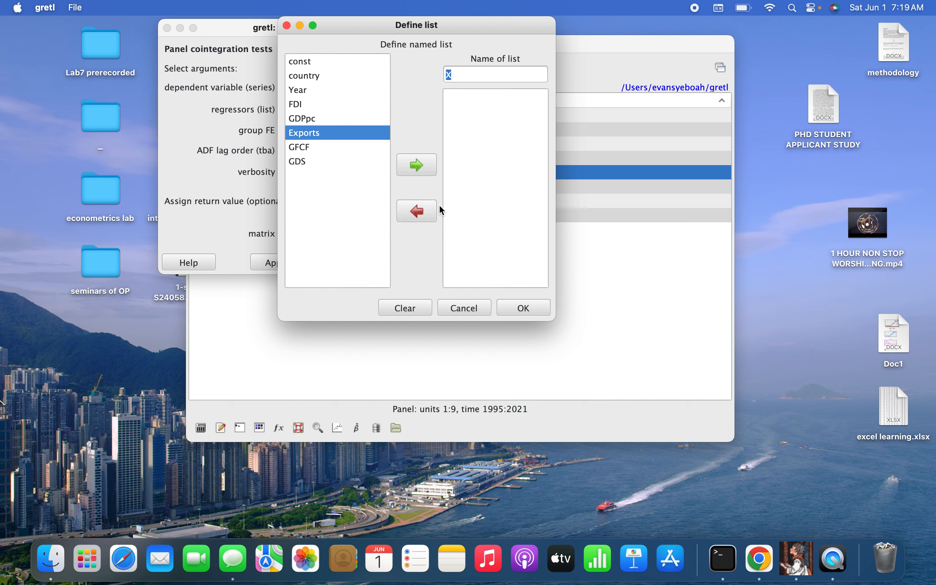
pyautogui.click(417, 167)
pyautogui.click(308, 104)
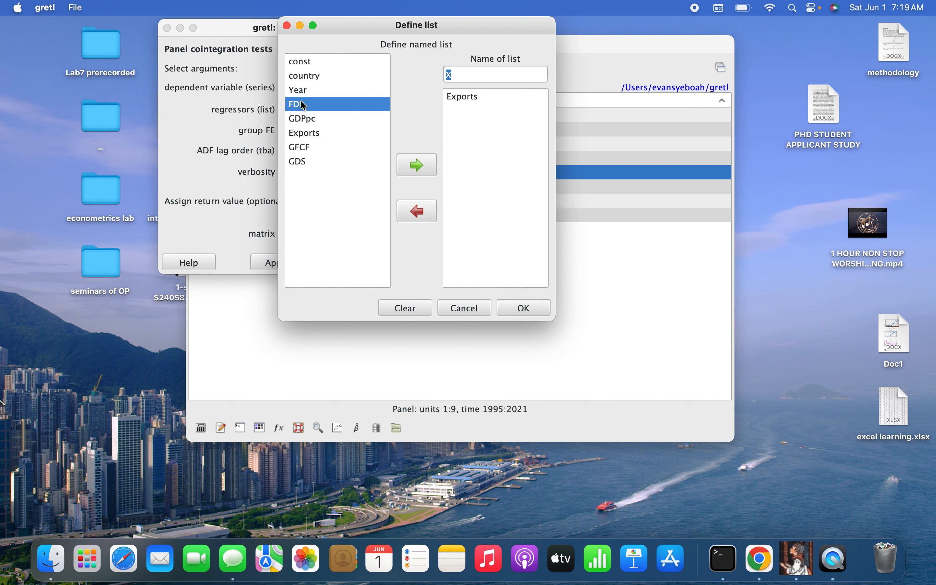
pyautogui.click(415, 170)
pyautogui.click(335, 148)
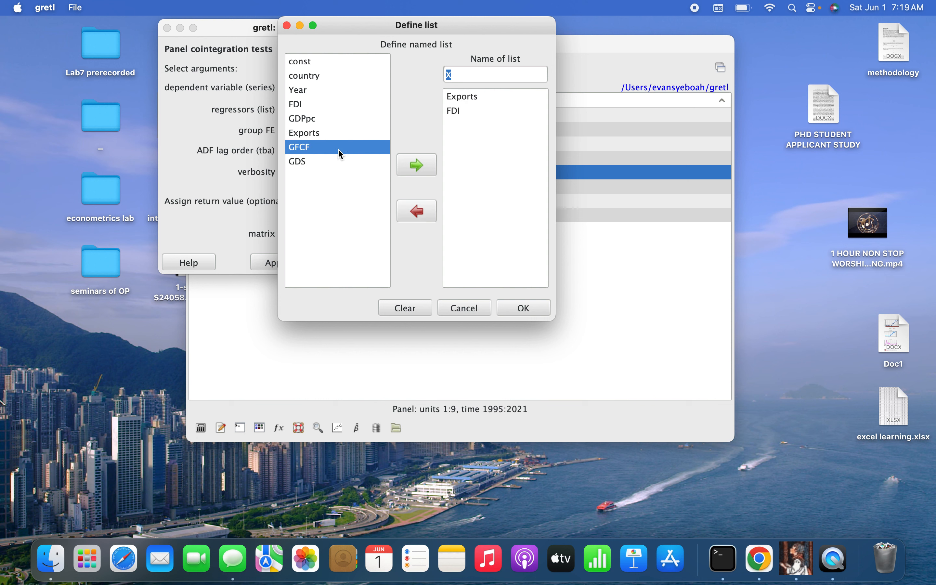
pyautogui.click(417, 169)
pyautogui.click(304, 162)
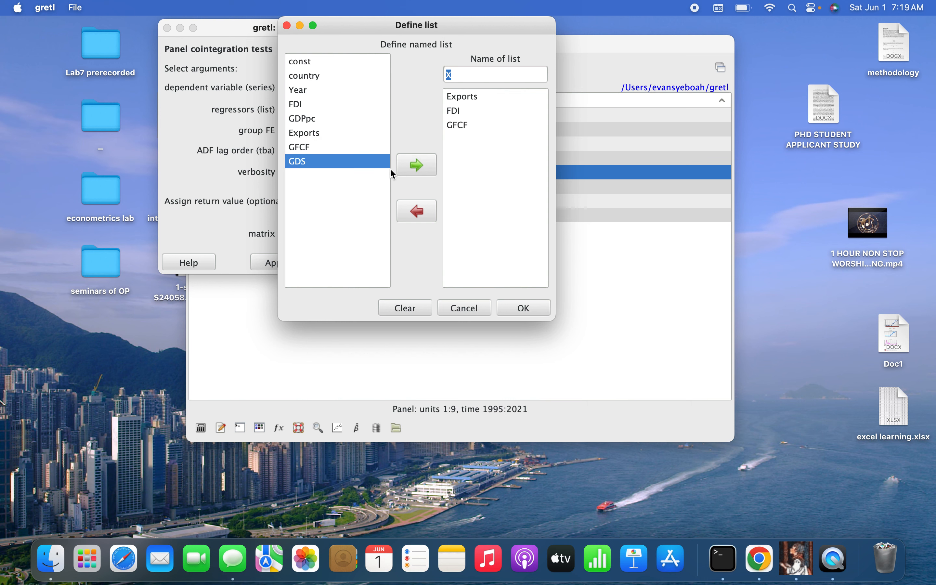
pyautogui.click(422, 168)
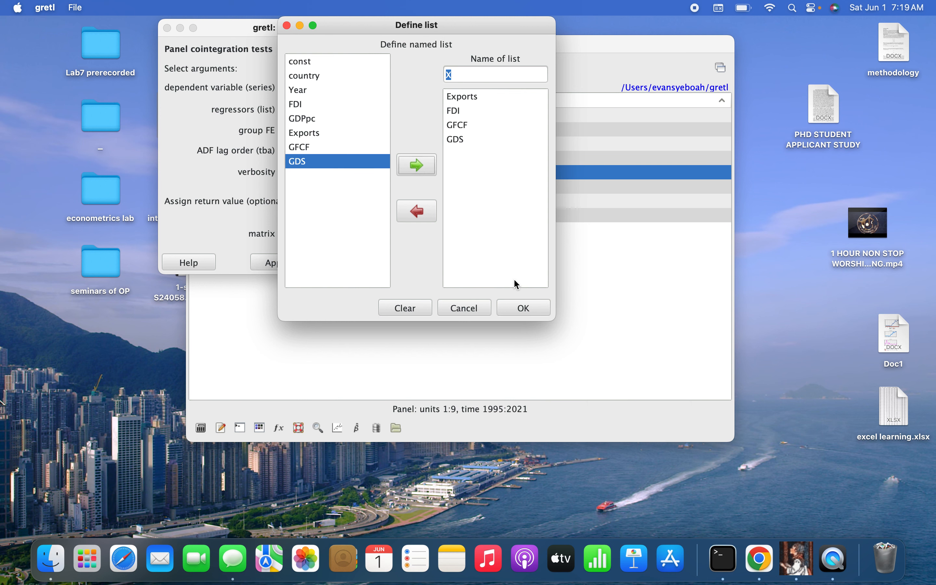
pyautogui.click(535, 308)
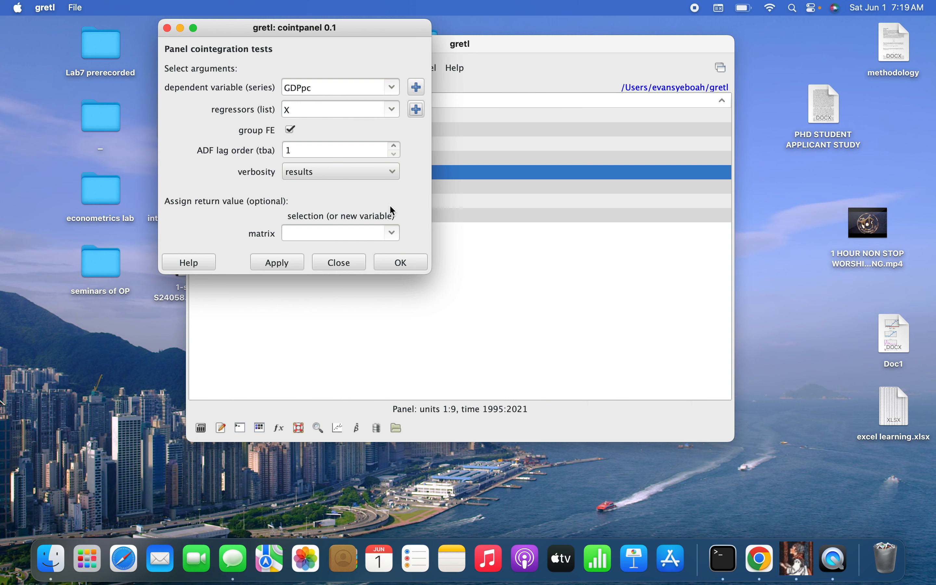
# Step: Review the members of regressor list X and accept overwriting the existing list
pyautogui.click(416, 111)
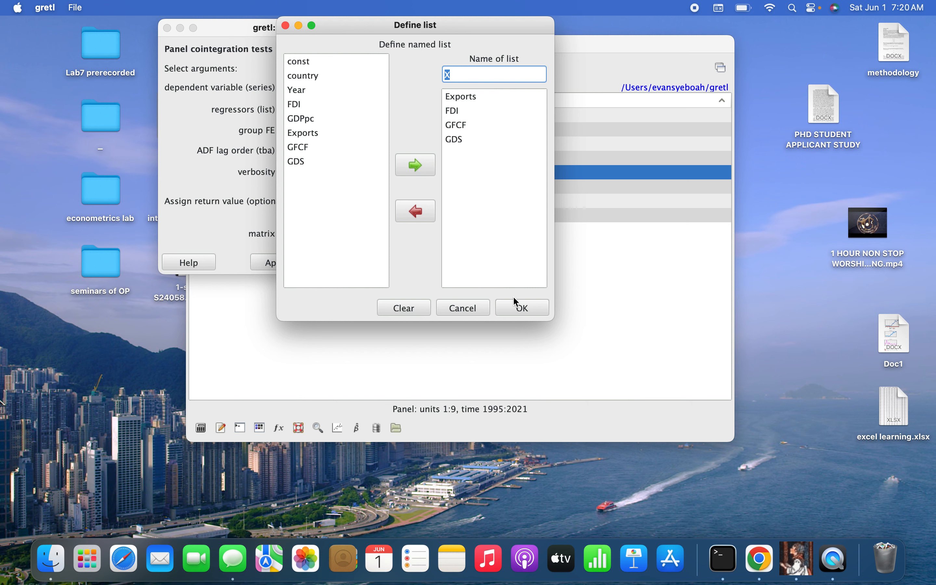
pyautogui.click(523, 311)
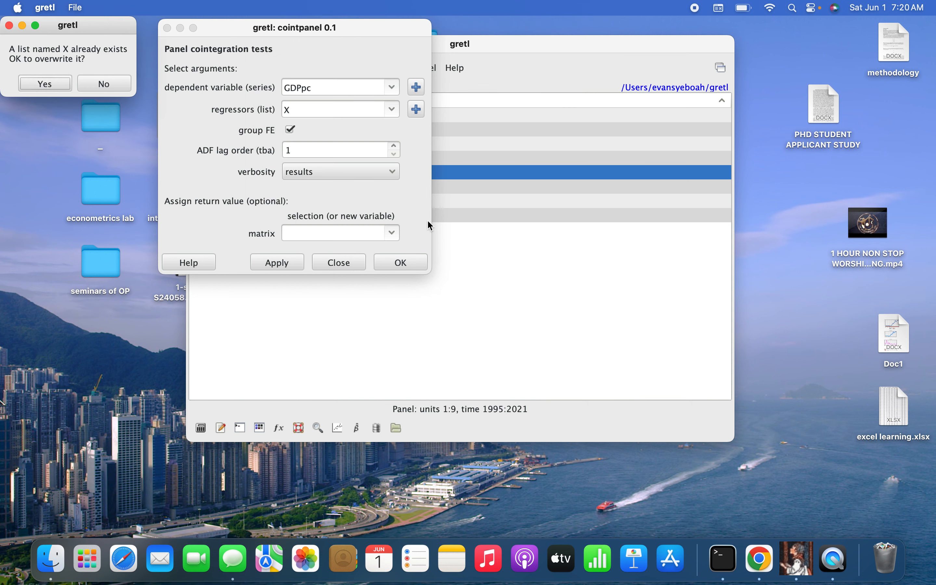
pyautogui.click(42, 85)
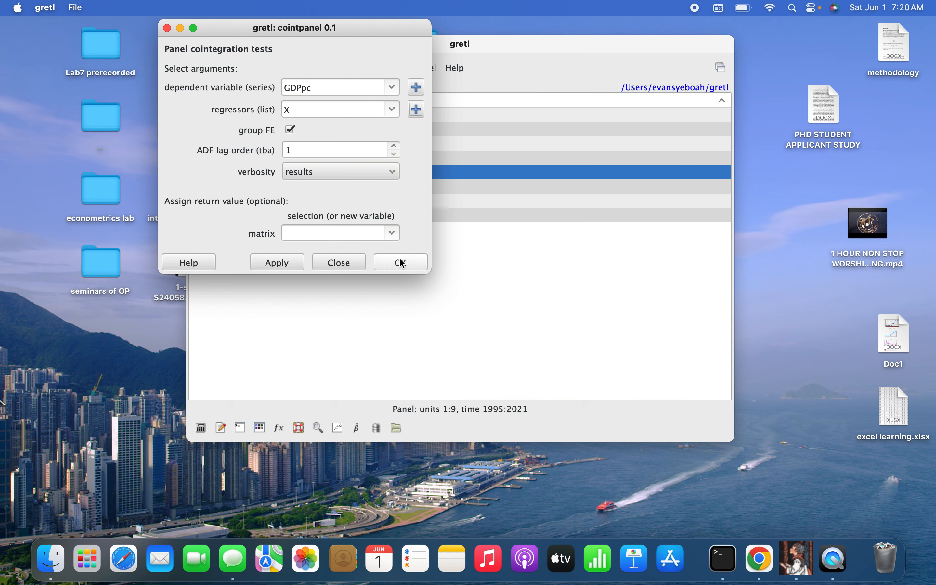
# Step: Run the panel cointegration test of GDPpc on list X with results verbosity, and close the output after viewing
pyautogui.click(392, 172)
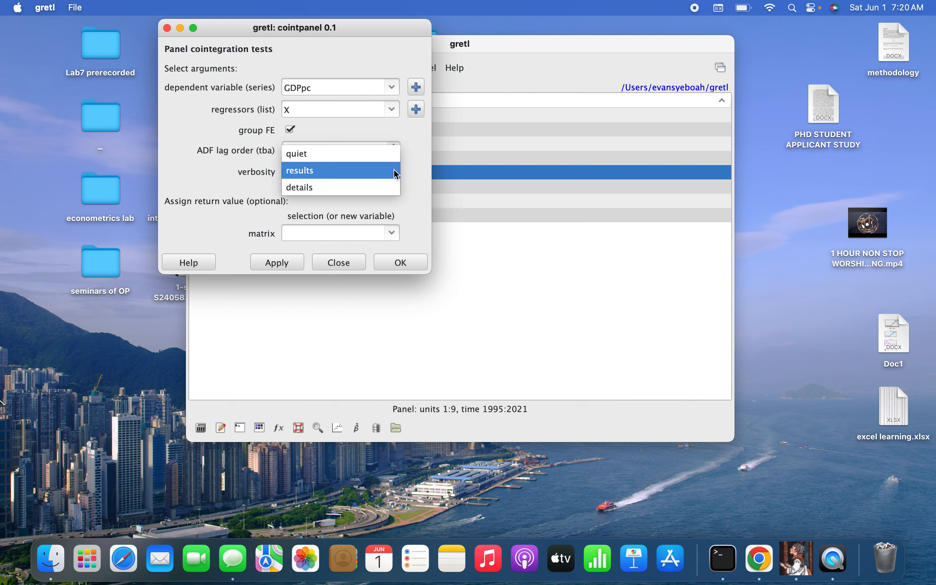
pyautogui.click(350, 178)
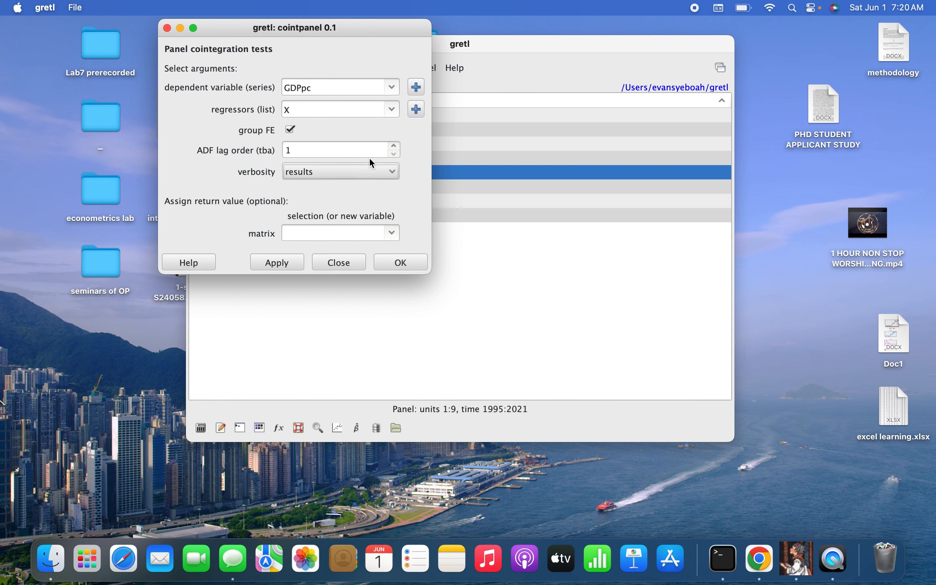
pyautogui.click(410, 257)
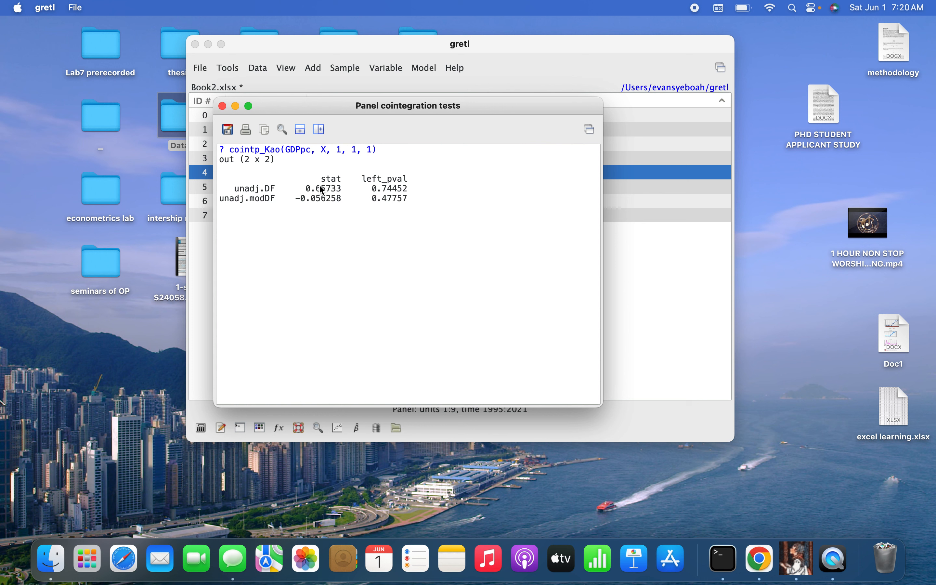
pyautogui.click(222, 106)
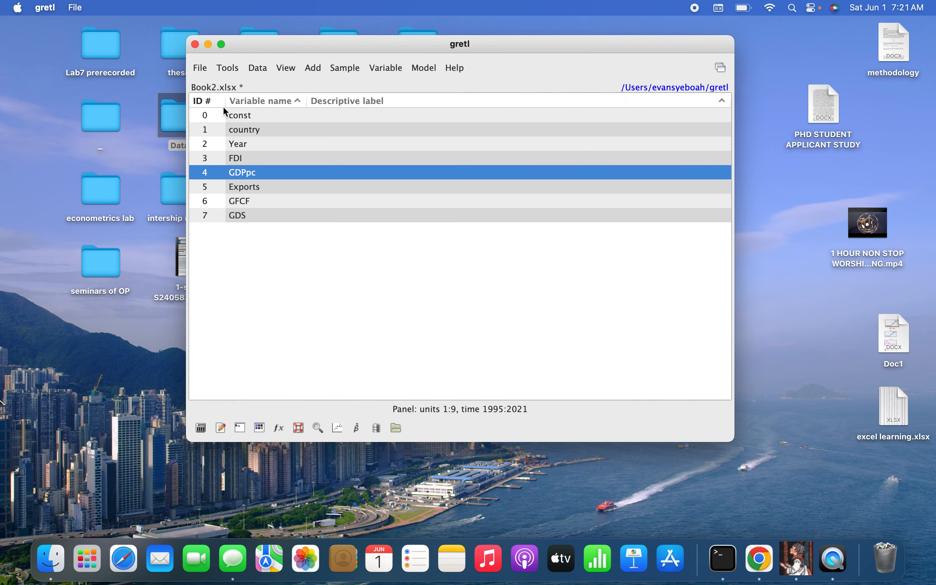
# Step: Display the GDPpc values and examine the observations across the groups
pyautogui.doubleClick(246, 173)
pyautogui.scroll(-20, 207, 192)
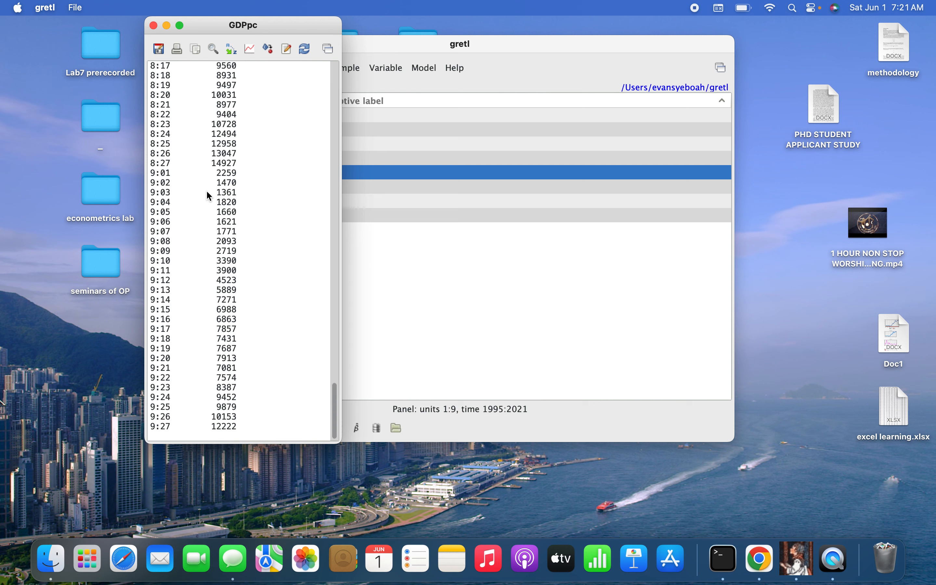
pyautogui.scroll(15, 207, 192)
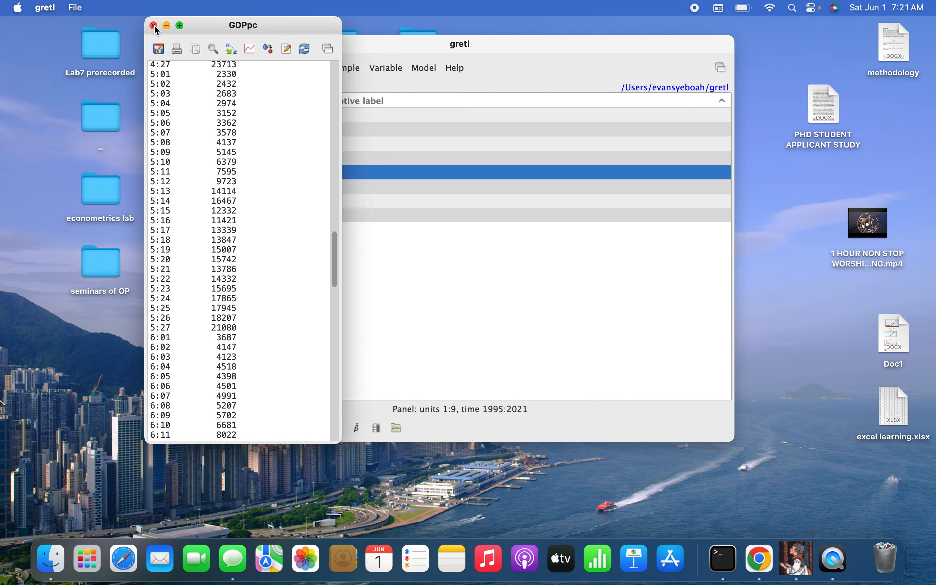
# Step: Close the GDPpc values, then display and look through the FDI and Exports observations across the groups
pyautogui.click(154, 25)
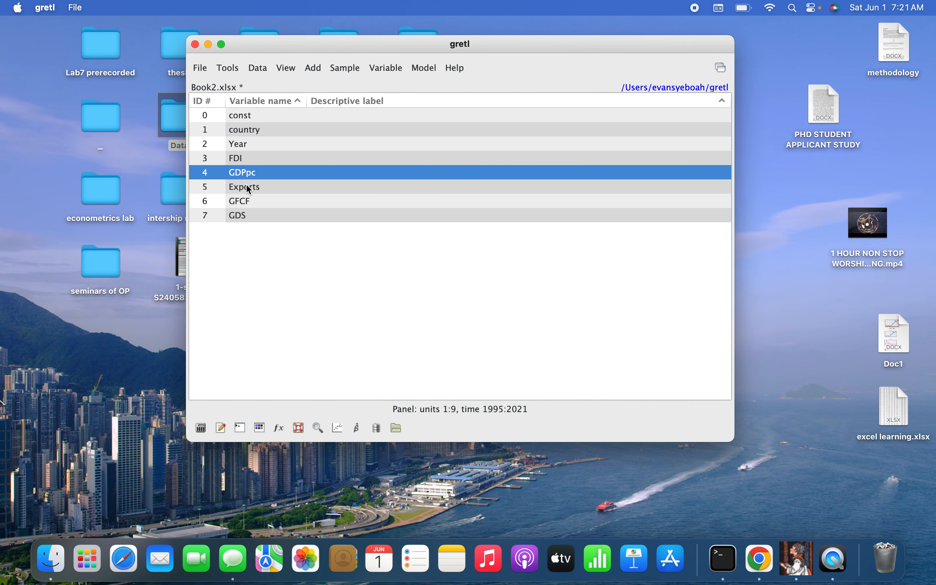
pyautogui.doubleClick(238, 158)
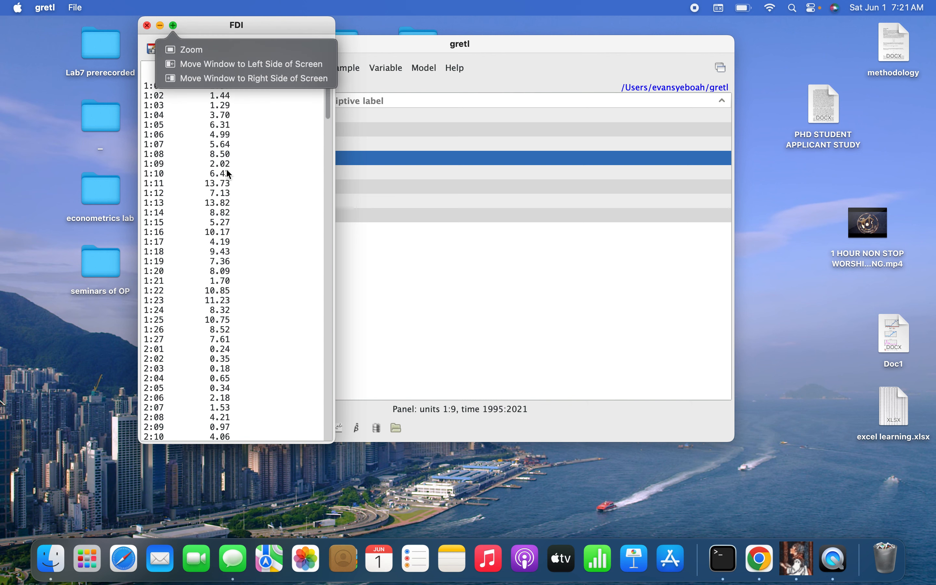
pyautogui.scroll(-20, 218, 191)
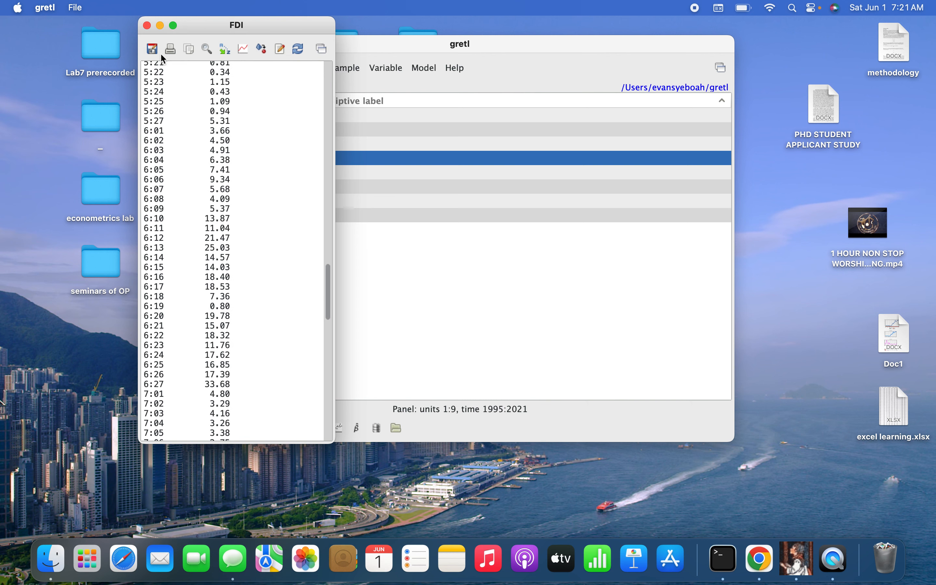
pyautogui.click(147, 25)
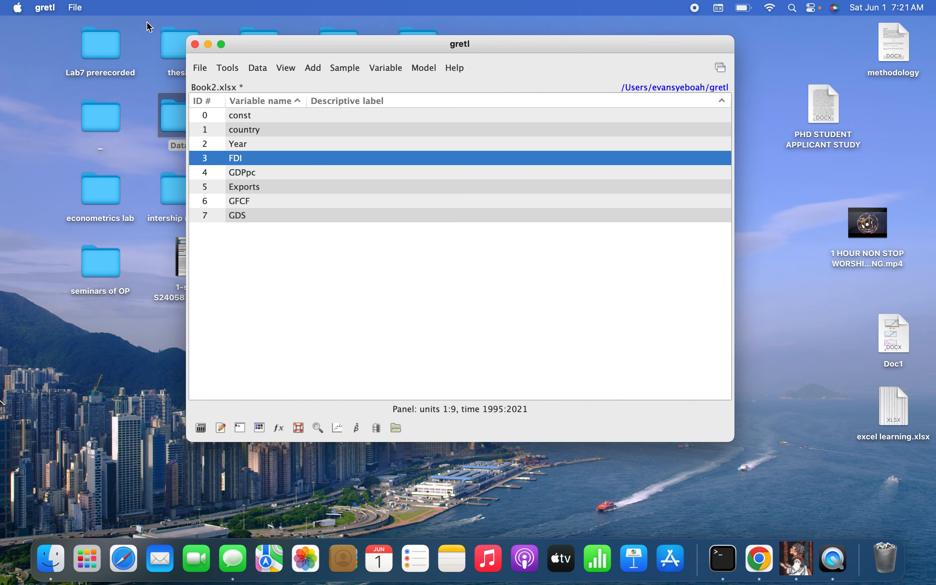
pyautogui.doubleClick(254, 189)
pyautogui.scroll(-1, 225, 216)
pyautogui.scroll(-20, 223, 218)
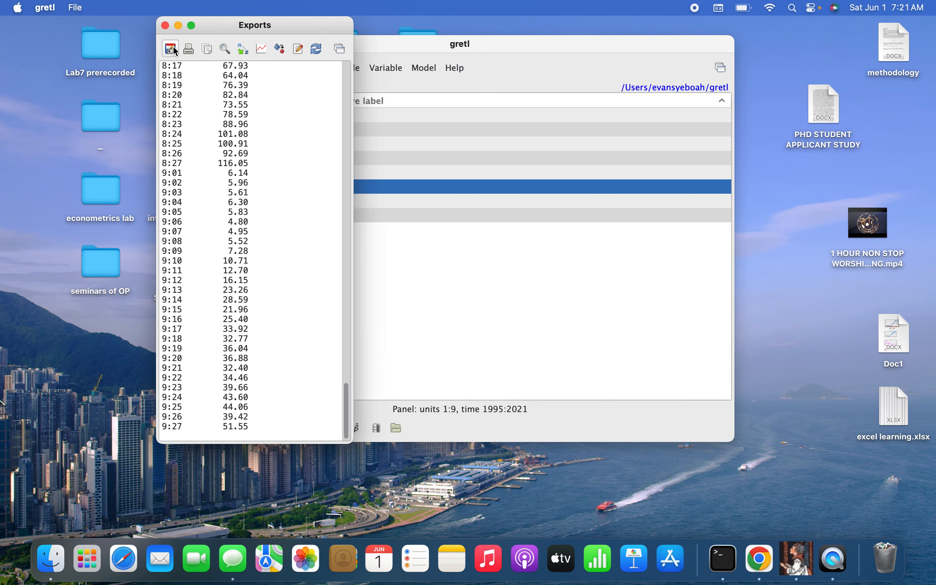
pyautogui.click(164, 26)
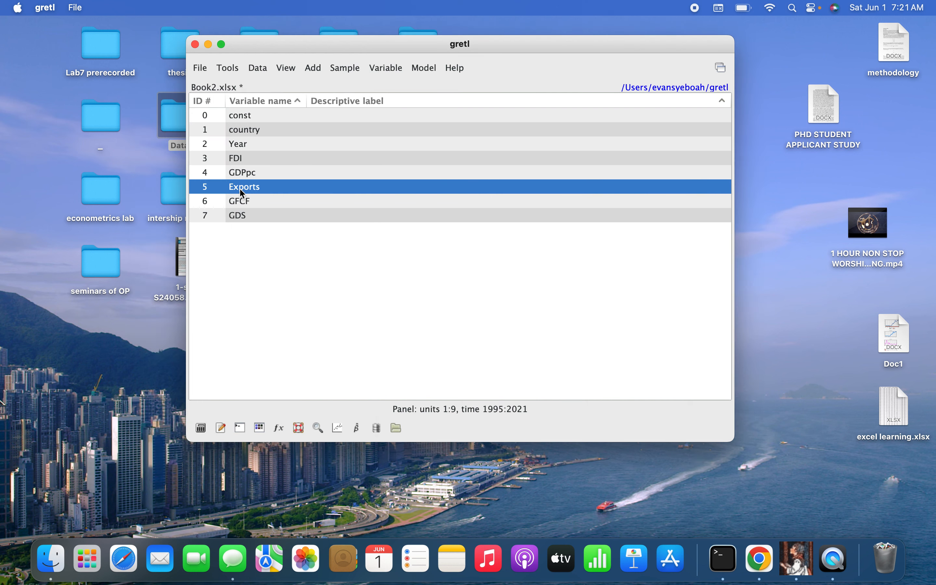
# Step: Display the GFCF and GDS values and look through their observations, closing each listing after viewing
pyautogui.doubleClick(242, 201)
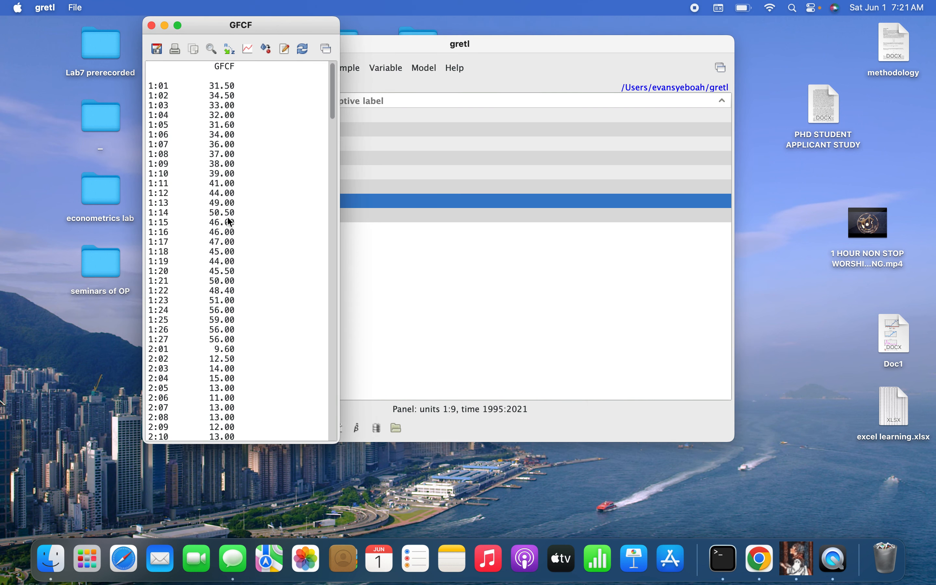
pyautogui.scroll(-20, 230, 222)
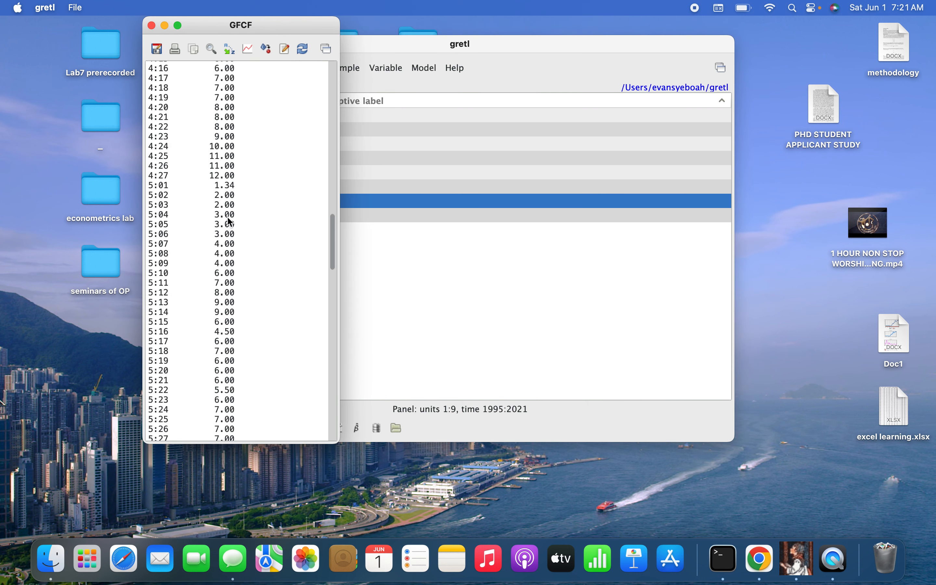
pyautogui.click(151, 26)
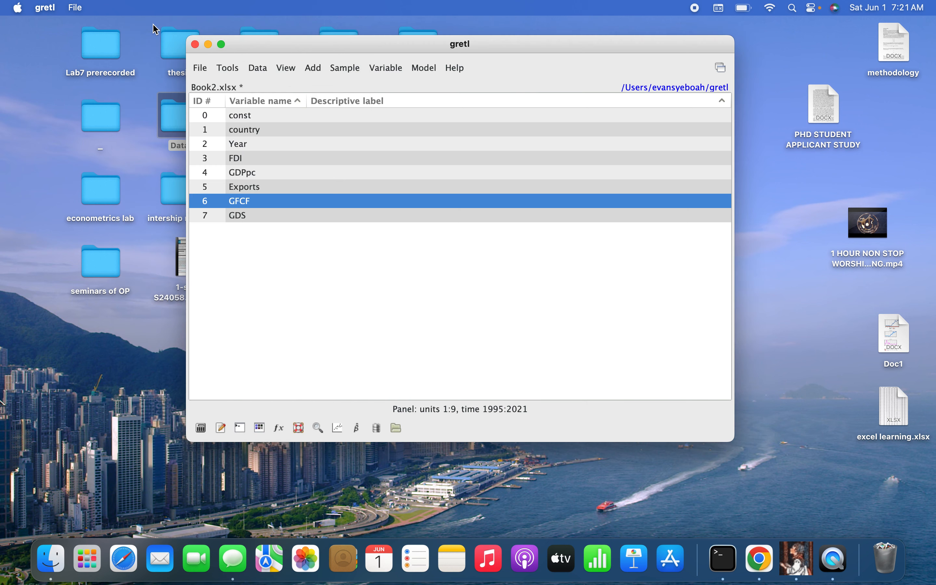
pyautogui.doubleClick(255, 215)
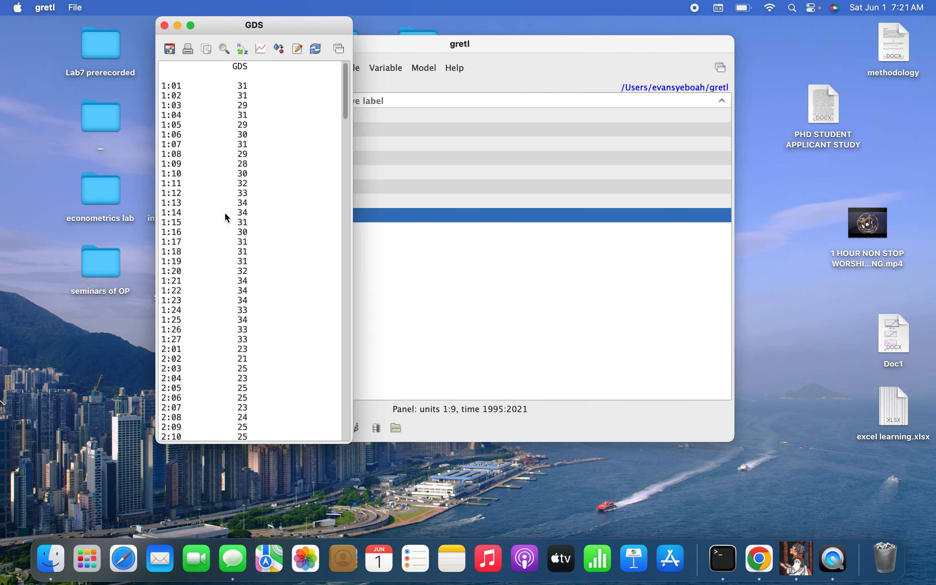
pyautogui.scroll(-14, 228, 218)
pyautogui.scroll(14, 228, 218)
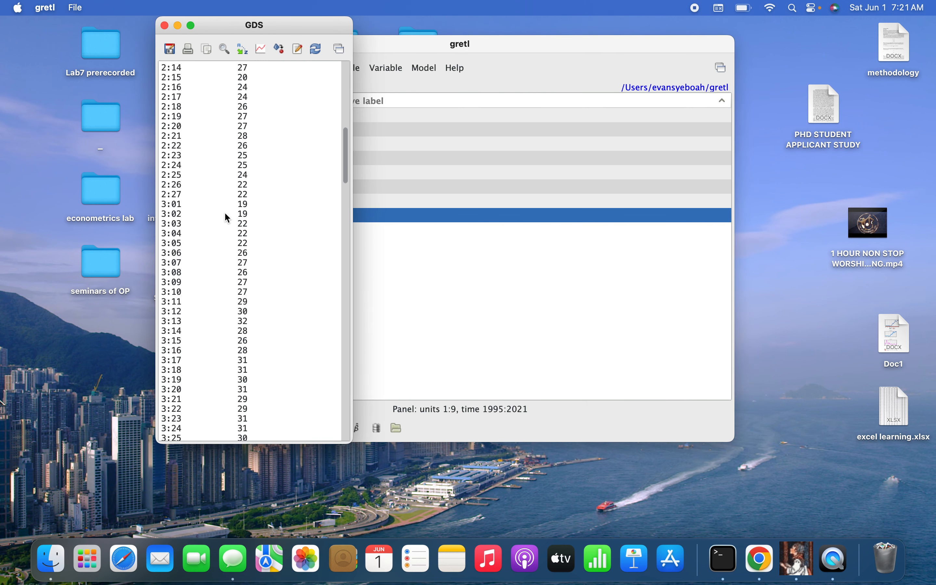
pyautogui.click(165, 25)
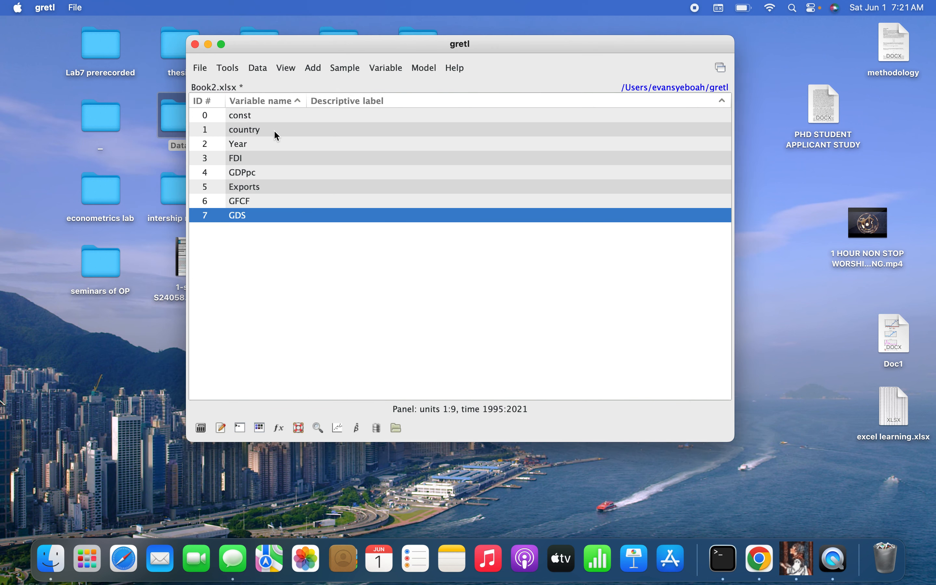
# Step: Add the logarithm of GDPpc to the dataset as a new variable
pyautogui.click(246, 174)
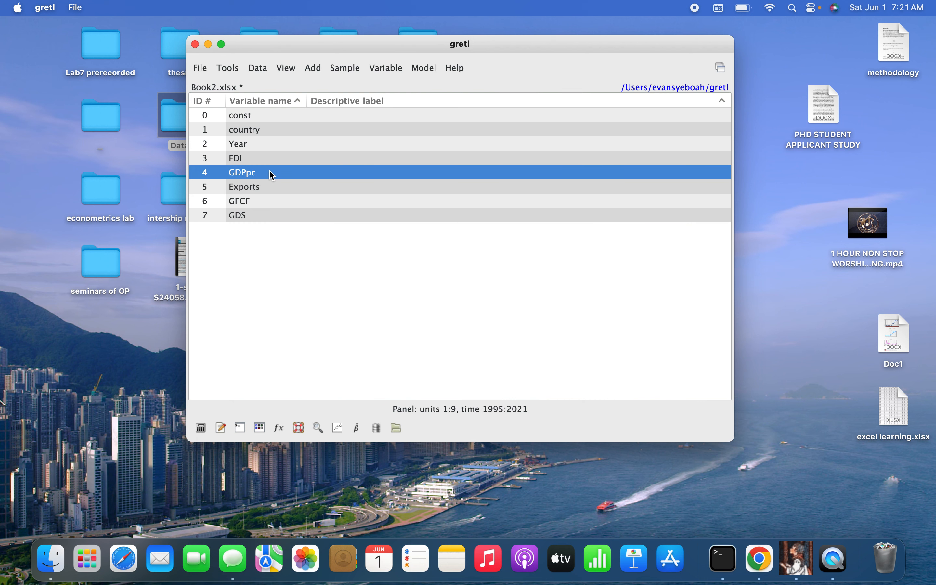
pyautogui.click(316, 69)
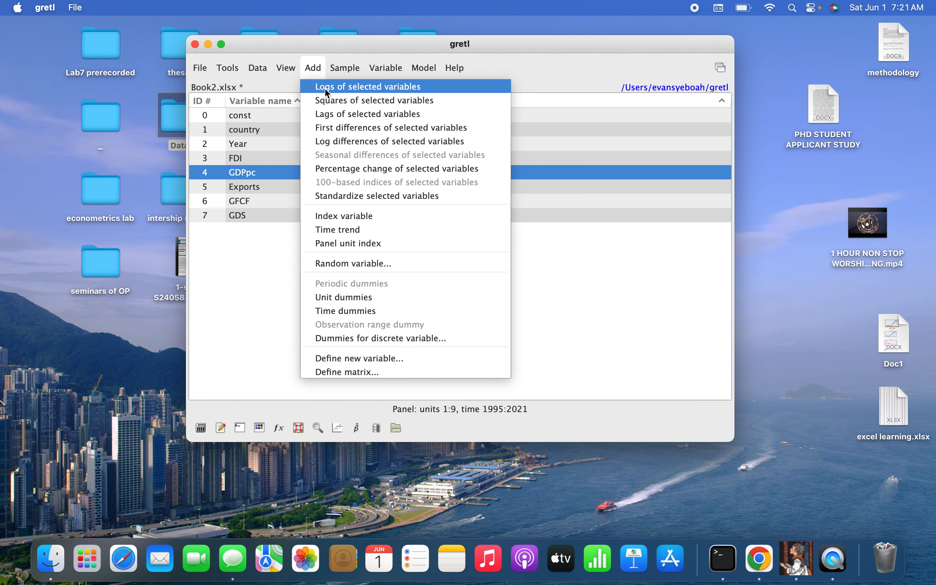
pyautogui.click(326, 93)
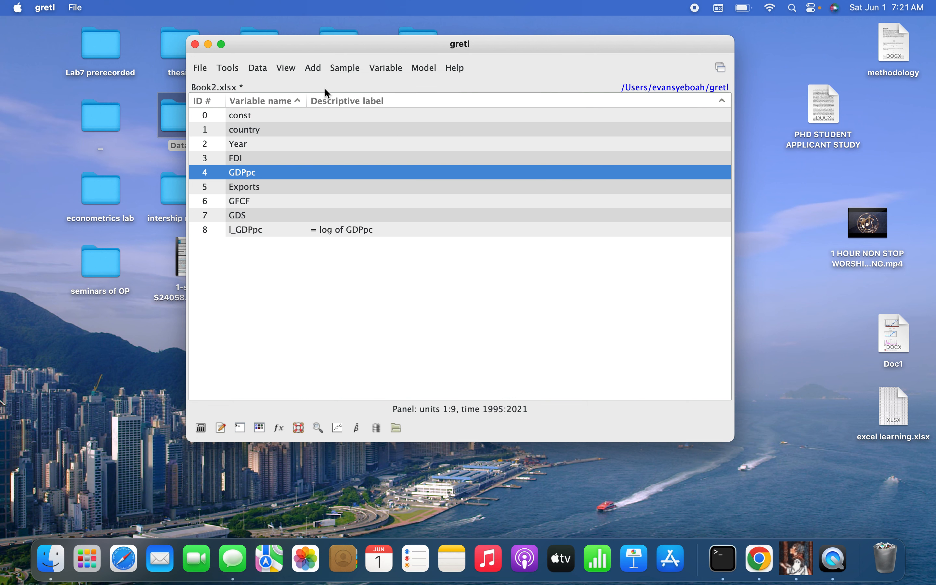
# Step: Run the panel cointegration test with l_GDPpc as dependent variable and list X as regressors, and close the output after viewing
pyautogui.click(425, 67)
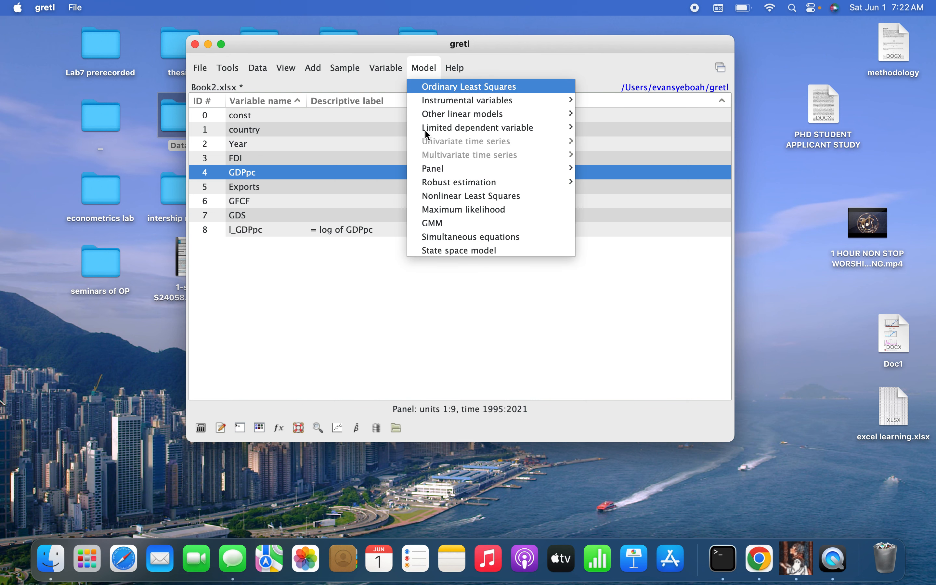
pyautogui.moveTo(440, 172)
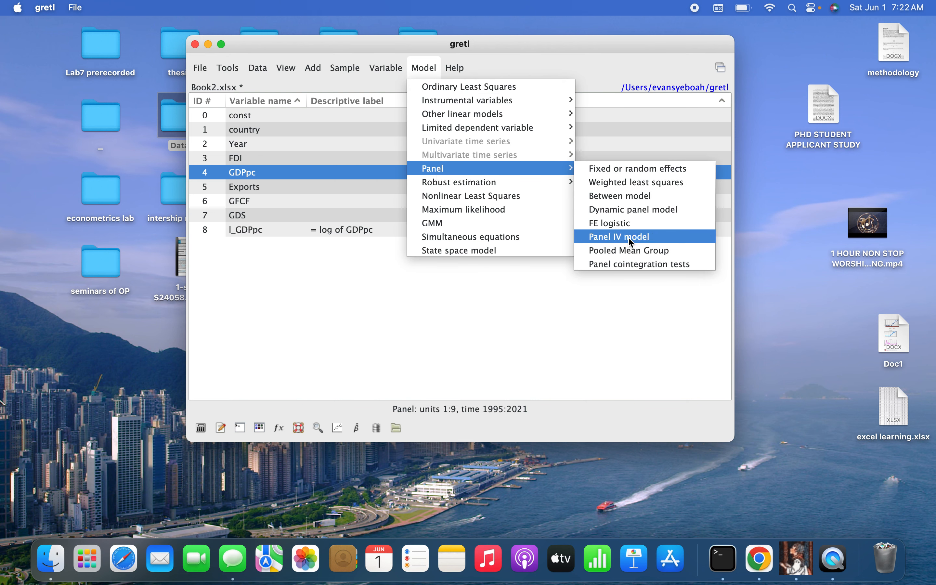
pyautogui.click(618, 264)
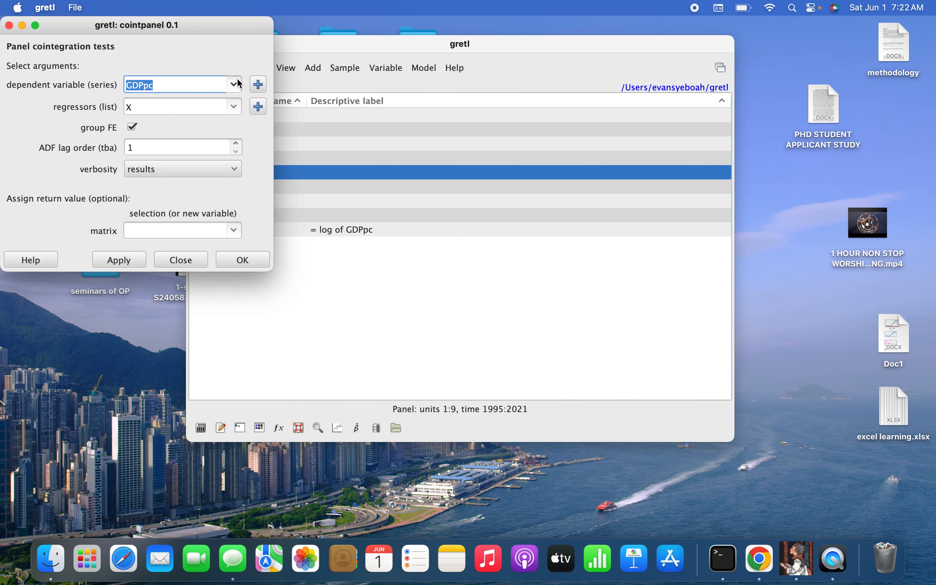
pyautogui.click(238, 88)
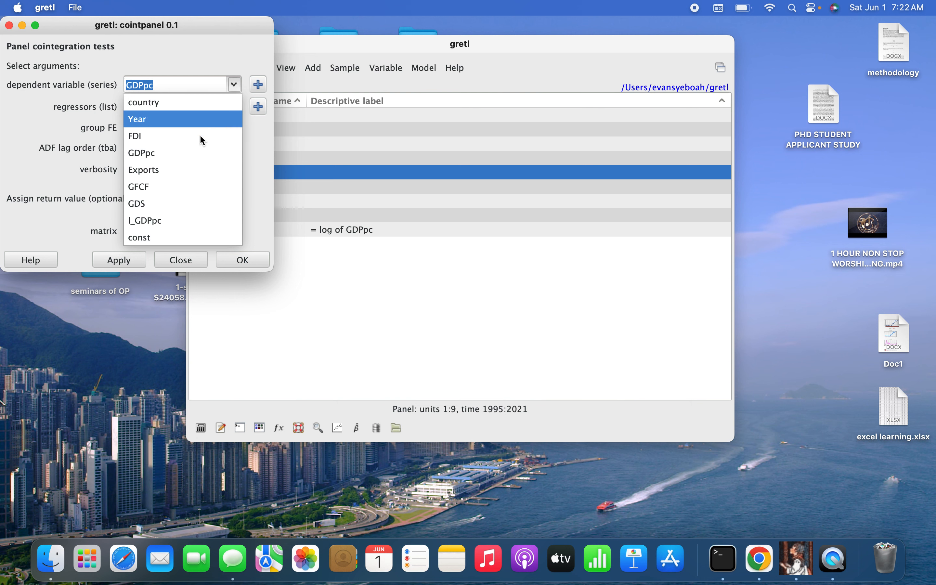
pyautogui.click(160, 224)
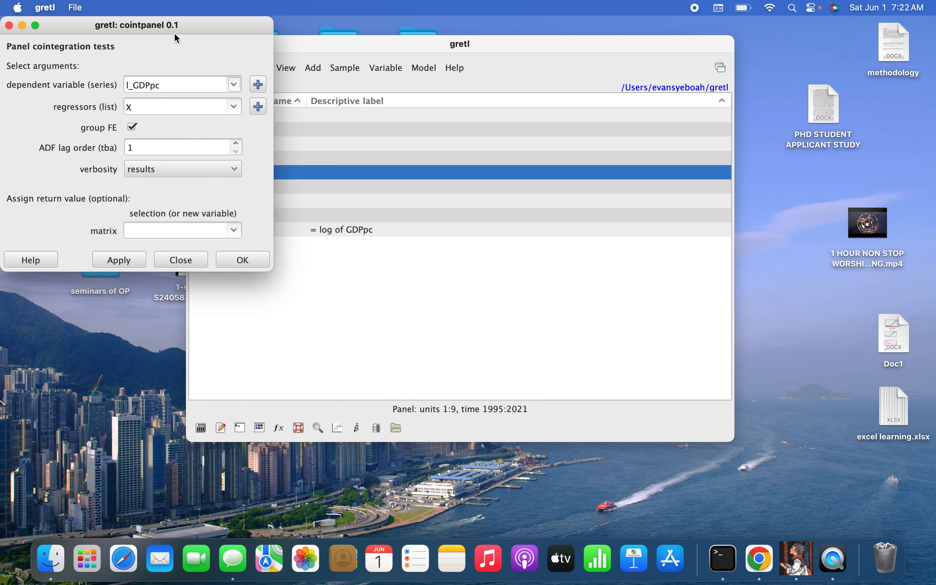
pyautogui.moveTo(171, 23); pyautogui.dragTo(268, 34)
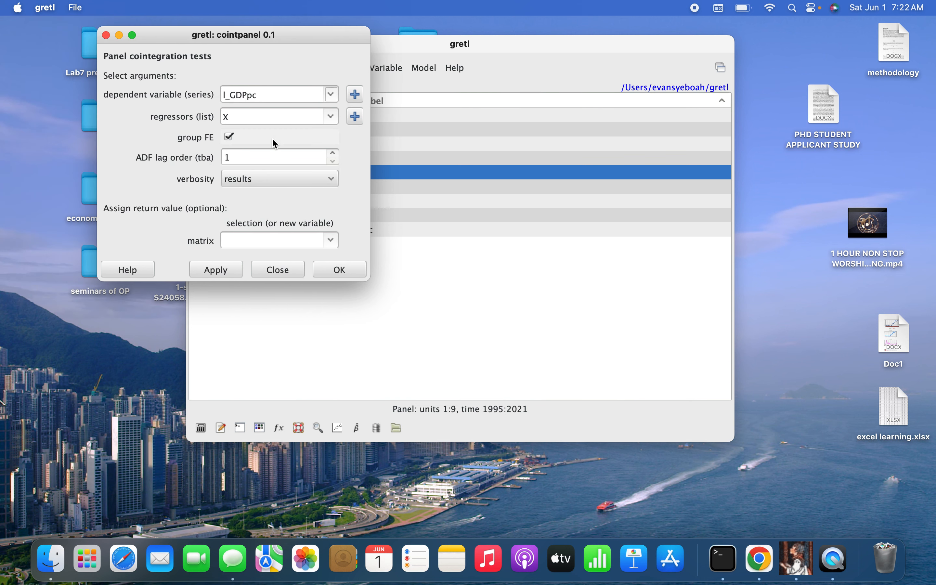
pyautogui.click(340, 269)
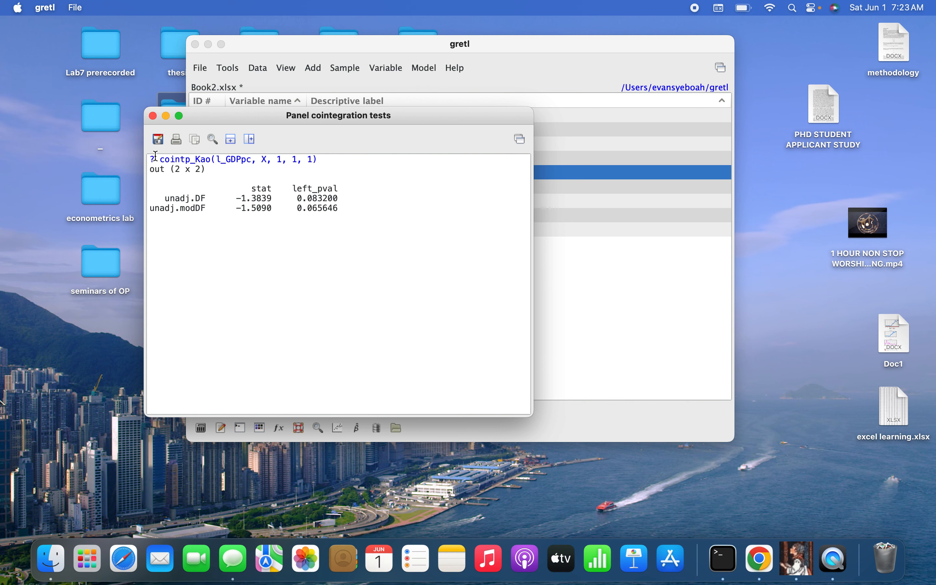
pyautogui.click(153, 116)
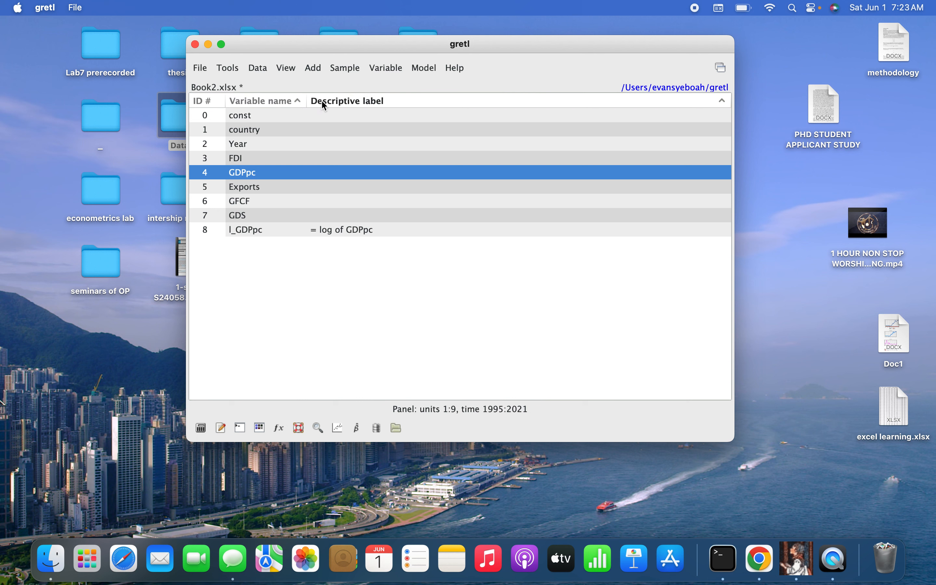
# Step: Start a Pooled Mean Group panel model with l_GDPpc as the dependent variable
pyautogui.click(427, 69)
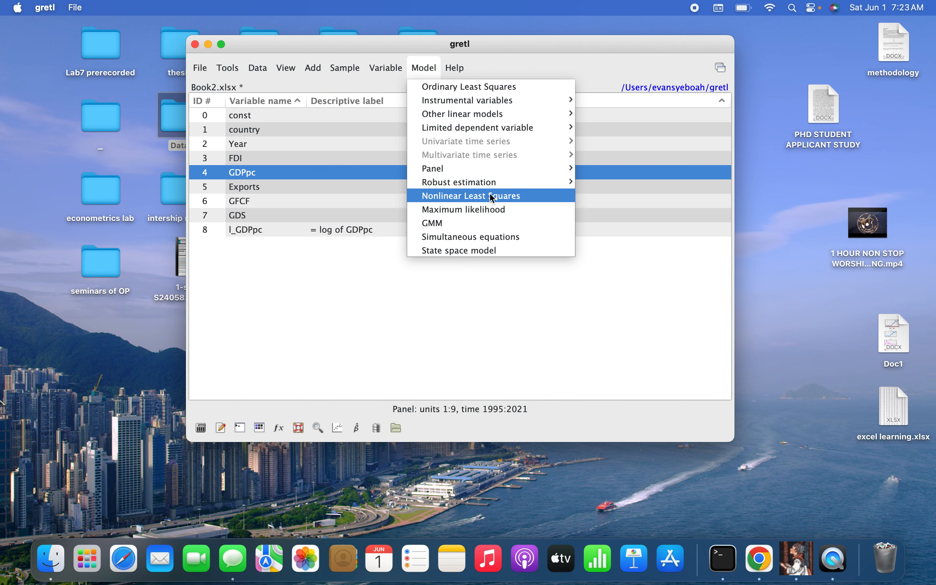
pyautogui.moveTo(476, 174)
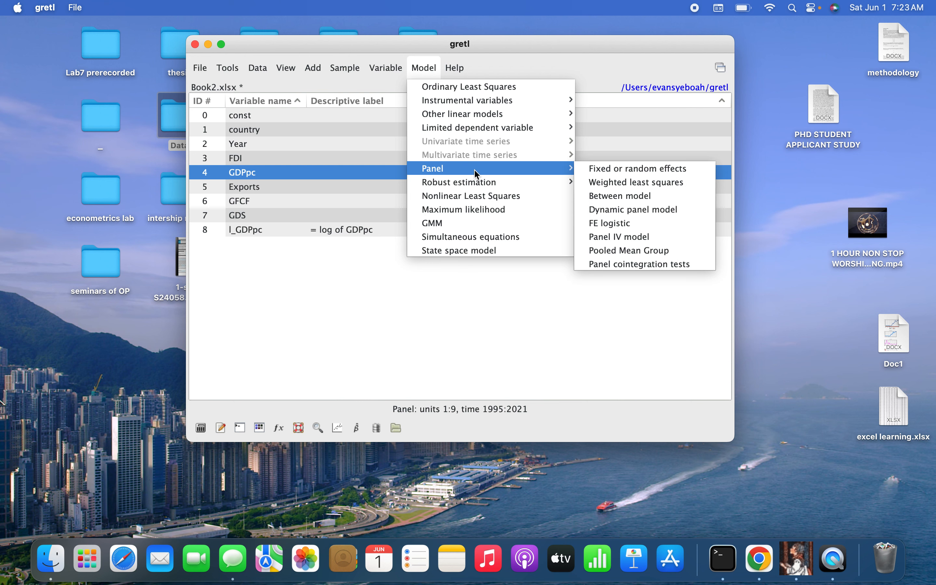
pyautogui.click(632, 251)
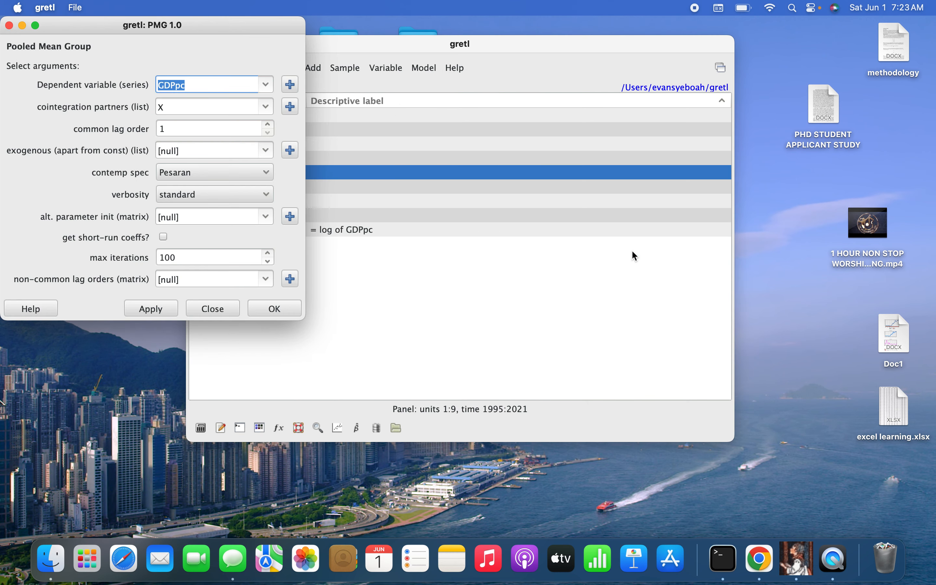
pyautogui.click(266, 90)
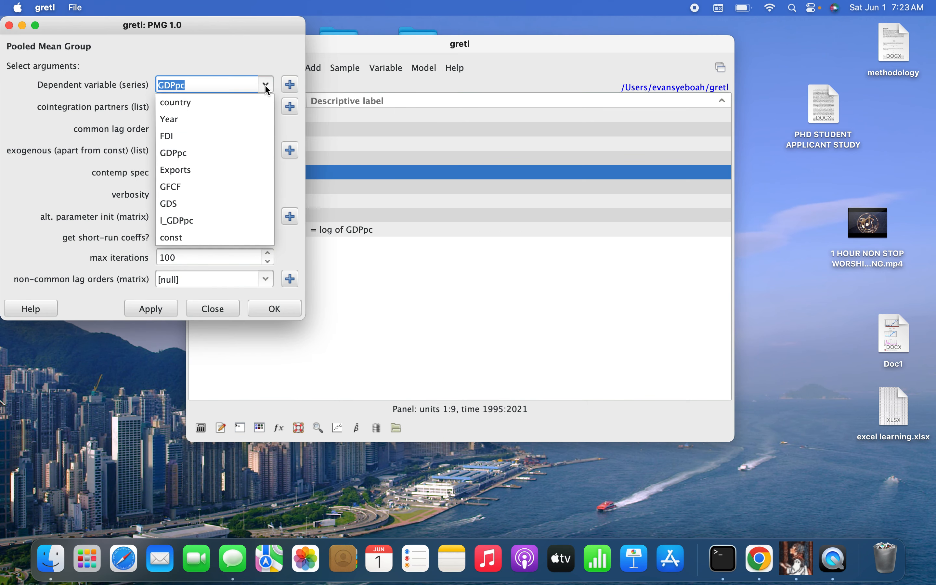
pyautogui.click(187, 221)
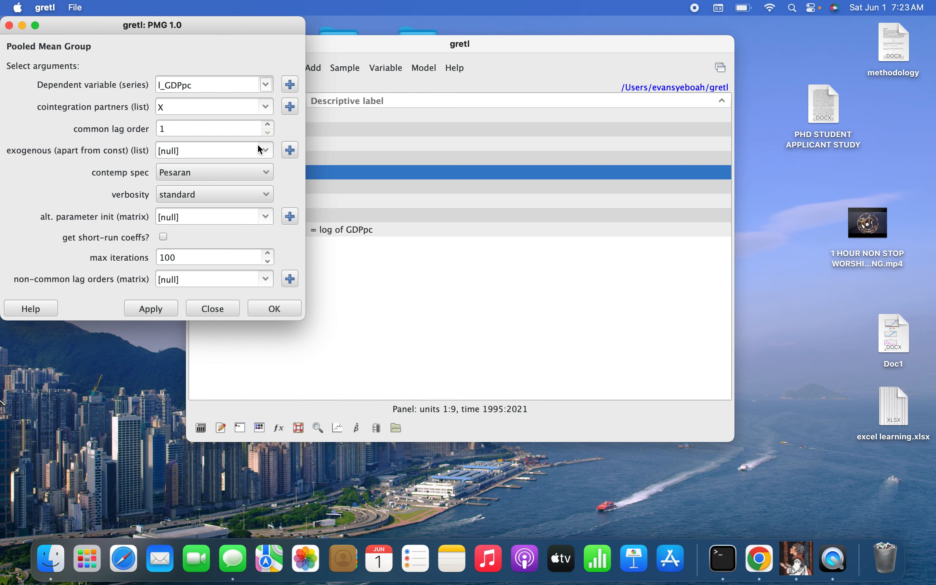
# Step: Confirm Exports, FDI, GFCF and GDS as cointegration partners in list X, overwriting the existing list, and estimate the Pooled Mean Group model
pyautogui.click(291, 107)
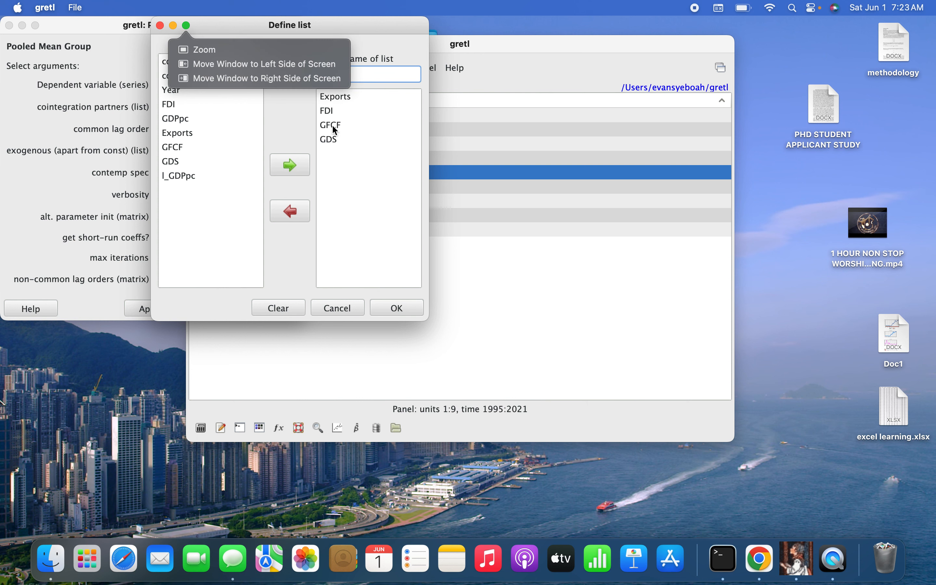
pyautogui.click(397, 307)
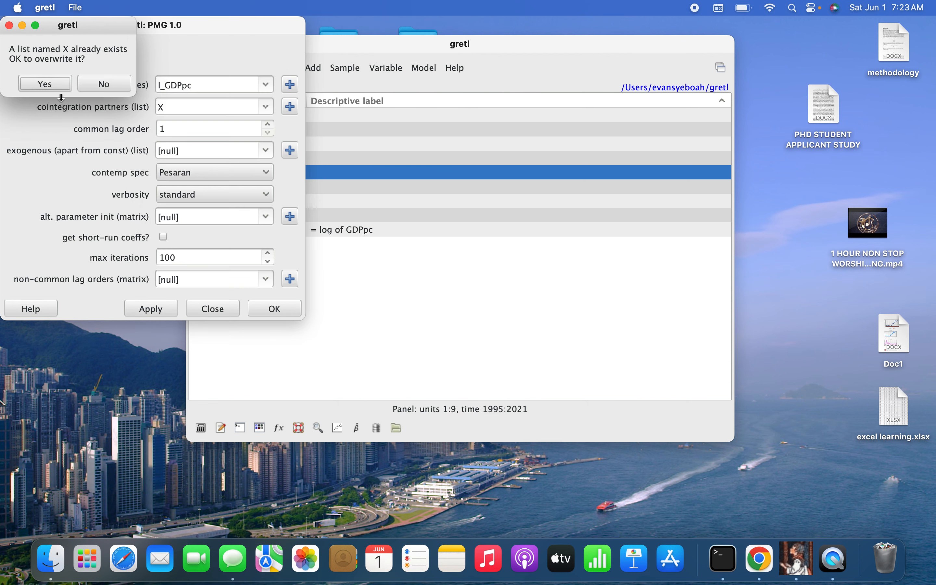
pyautogui.click(53, 81)
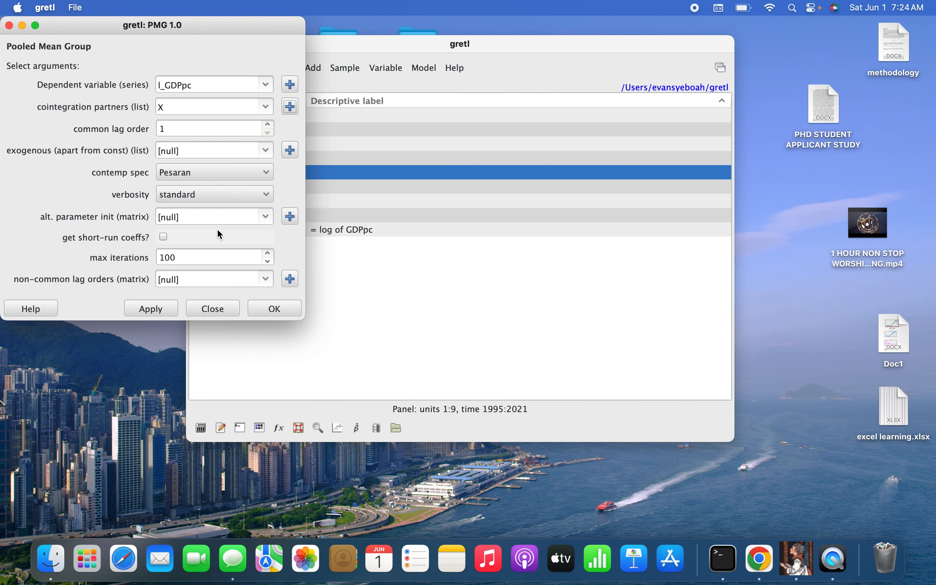
pyautogui.click(281, 311)
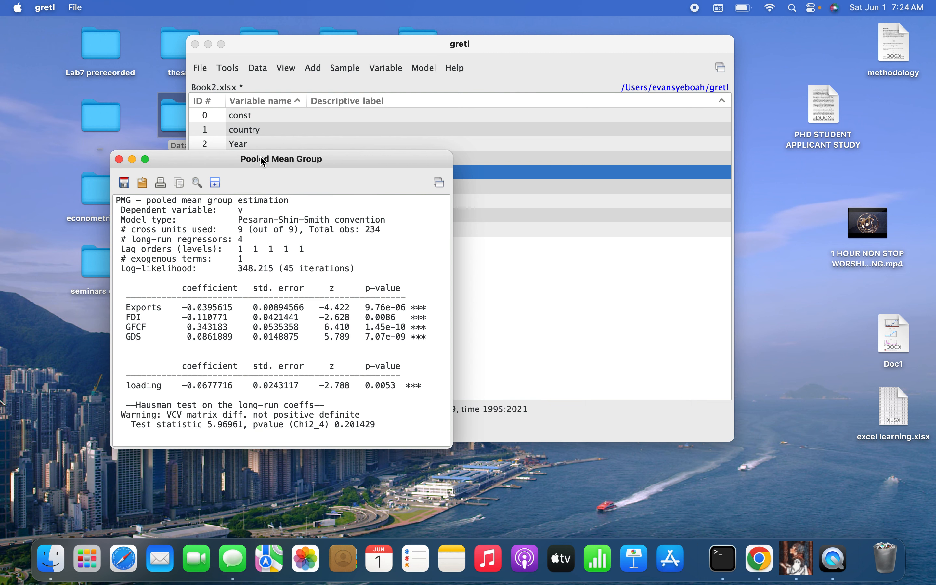
pyautogui.moveTo(263, 161); pyautogui.dragTo(304, 86)
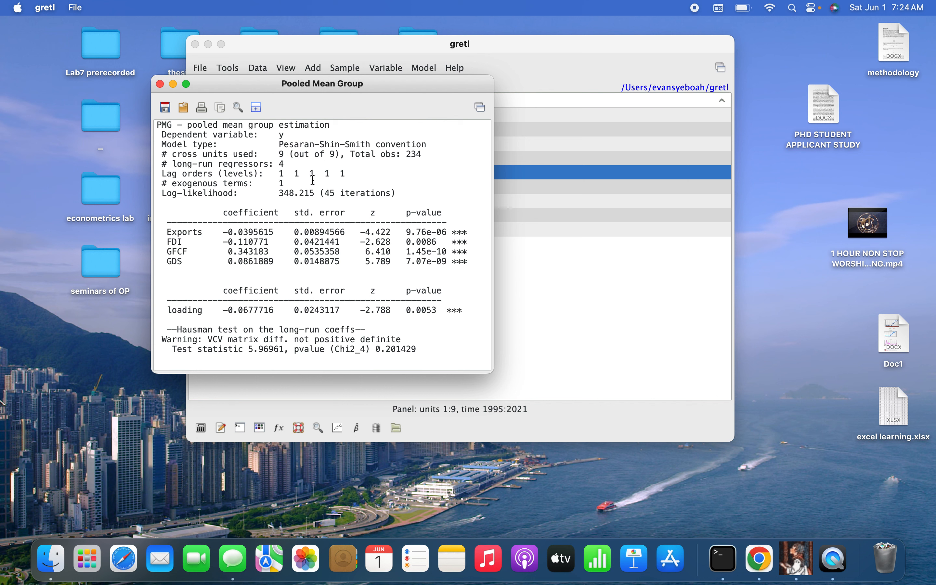